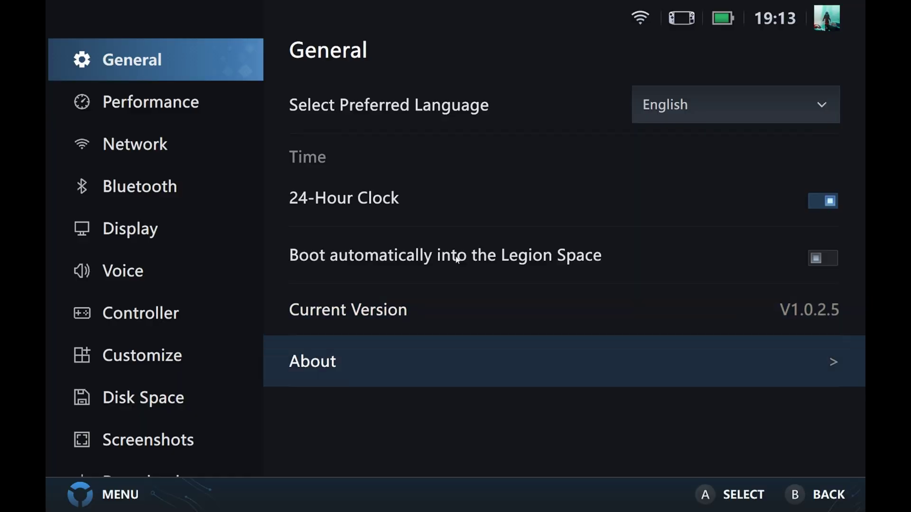
View the About information for Legion Space, close it, and return to the upper General settings
{"action": "key", "text": "Return"}
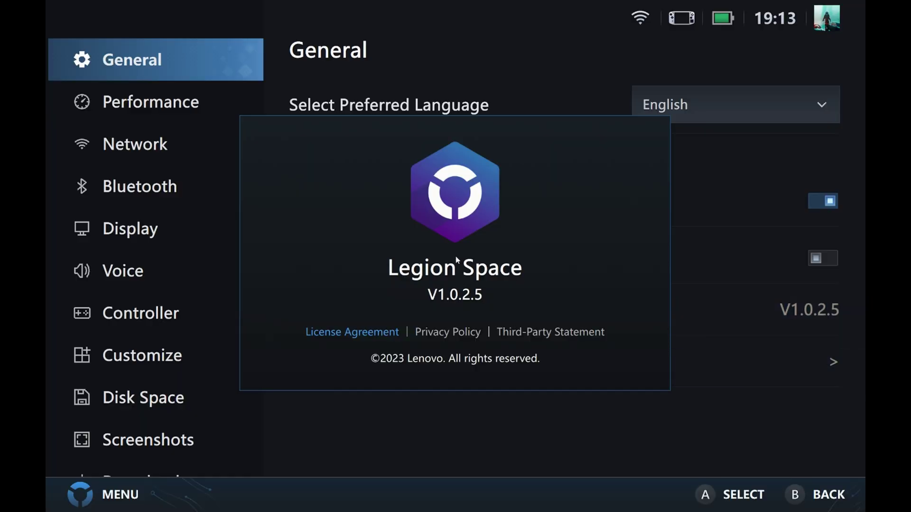
{"action": "key", "text": "Escape"}
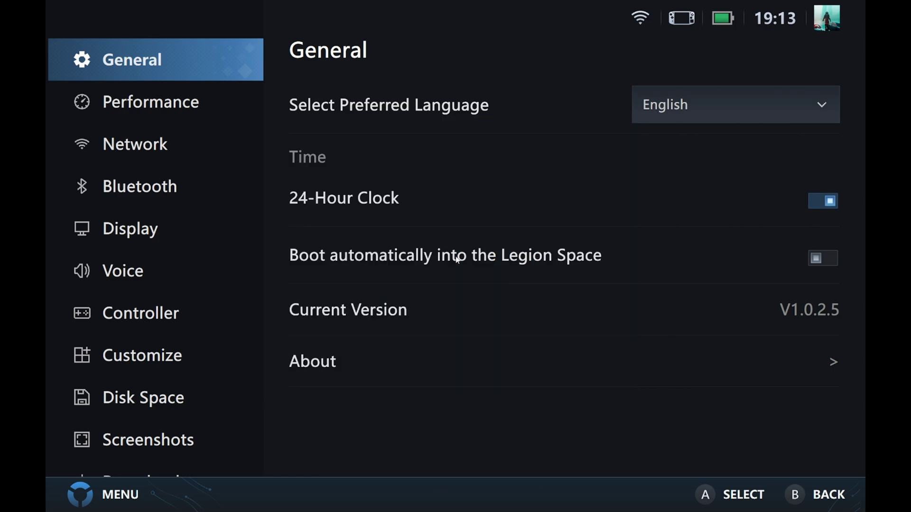
{"action": "key", "text": "Up"}
{"action": "key", "text": "Up"}
{"action": "key", "text": "Up"}
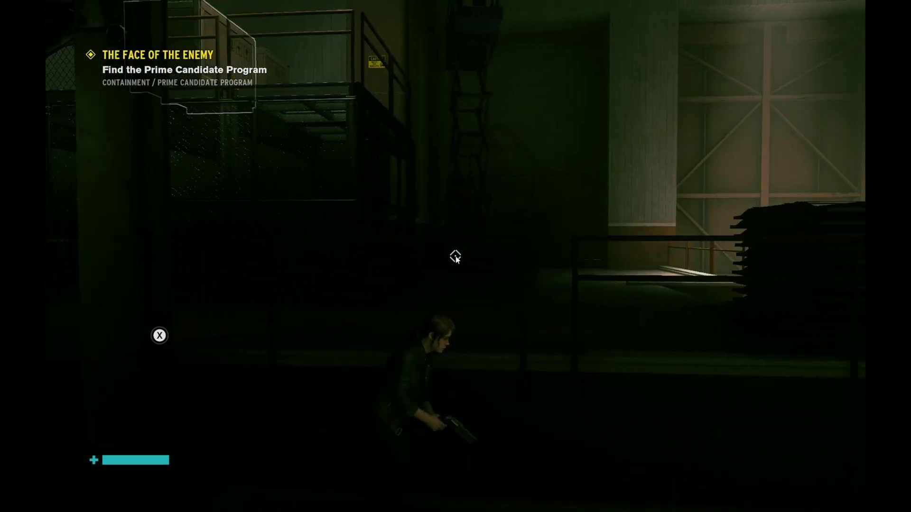
{"action": "key", "text": "w"}
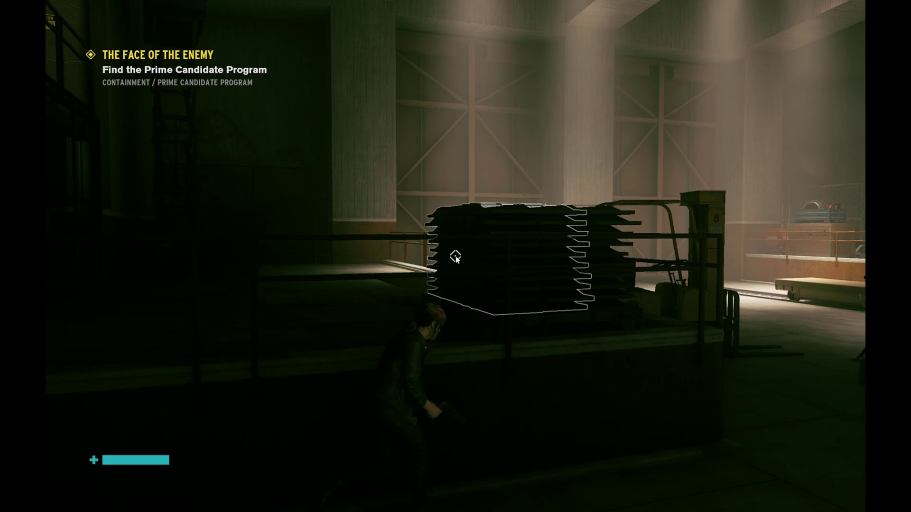
{"action": "key", "text": "w"}
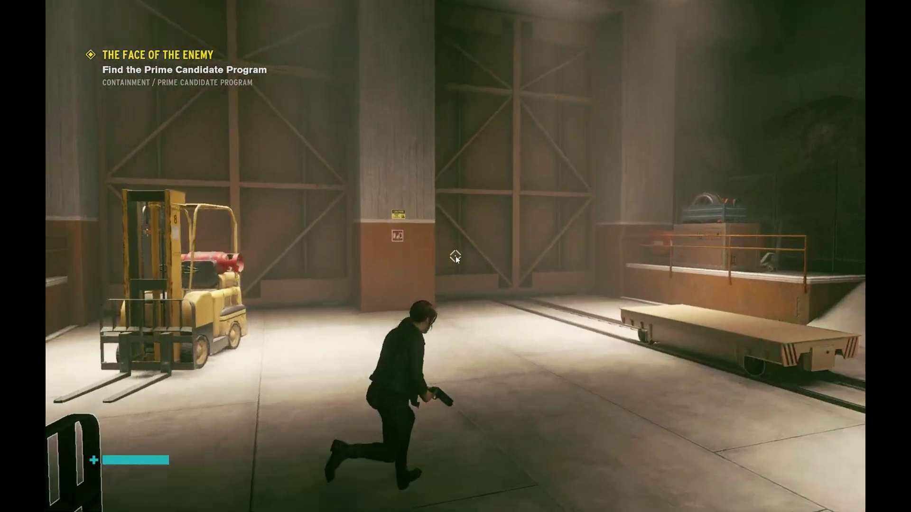
{"action": "key", "text": "w"}
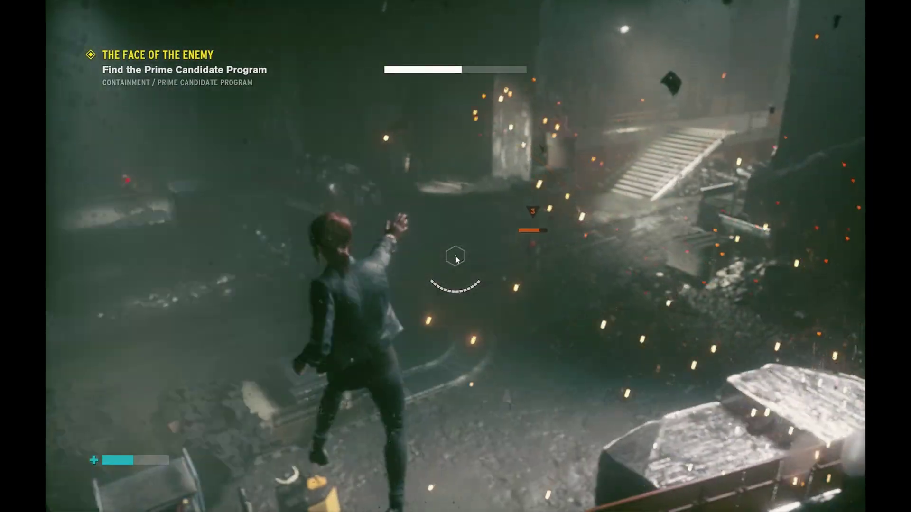
{"action": "key", "text": "e"}
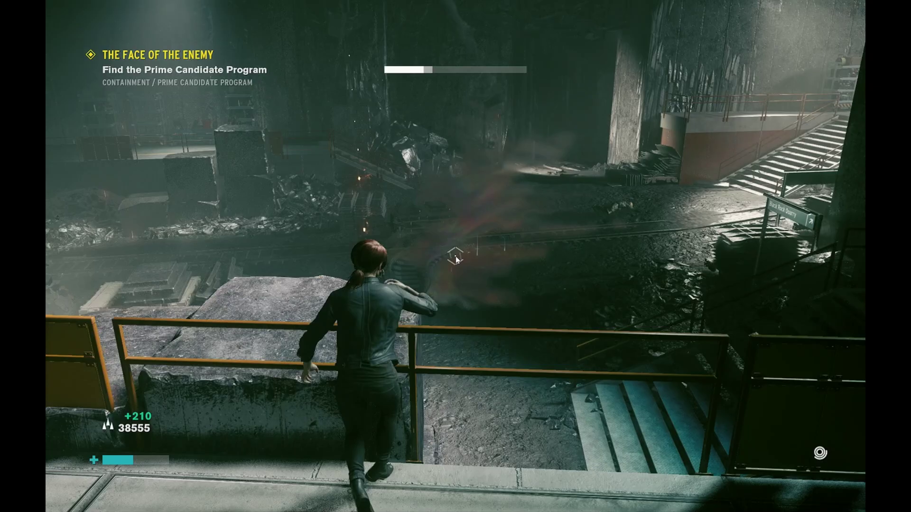
{"action": "key", "text": "e"}
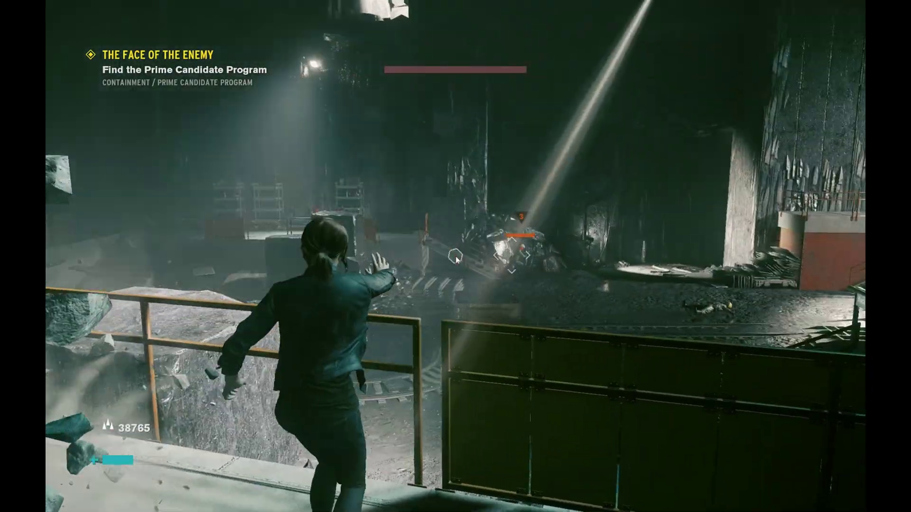
{"action": "key", "text": "w"}
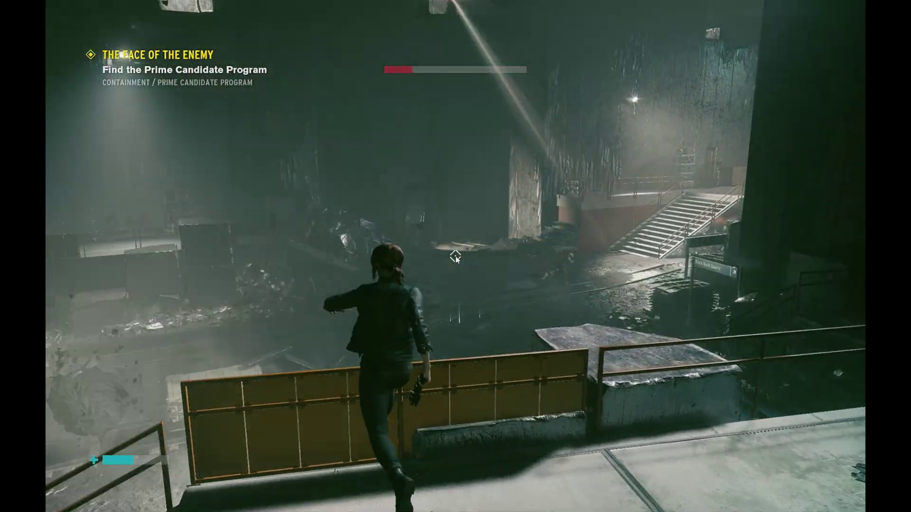
{"action": "key", "text": "d"}
{"action": "right_click", "coordinate": [455, 259]}
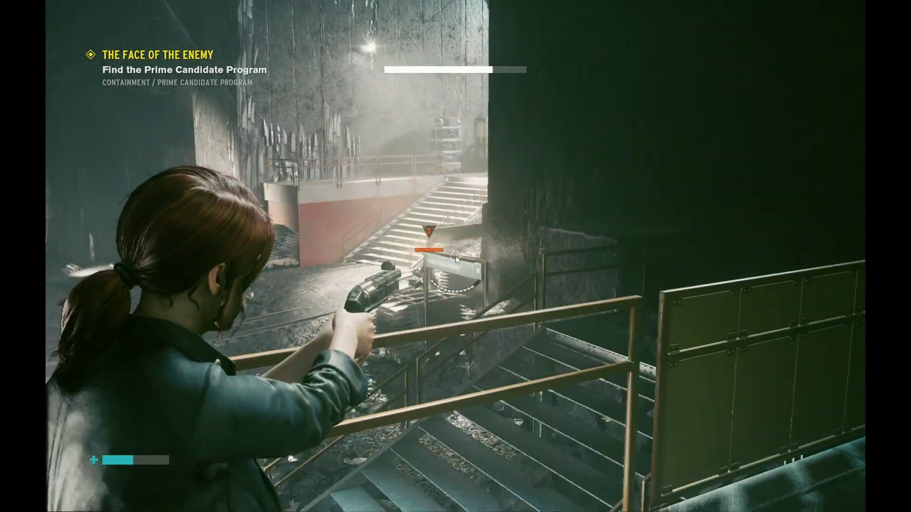
{"action": "left_click", "coordinate": [455, 259]}
{"action": "left_click", "coordinate": [457, 258]}
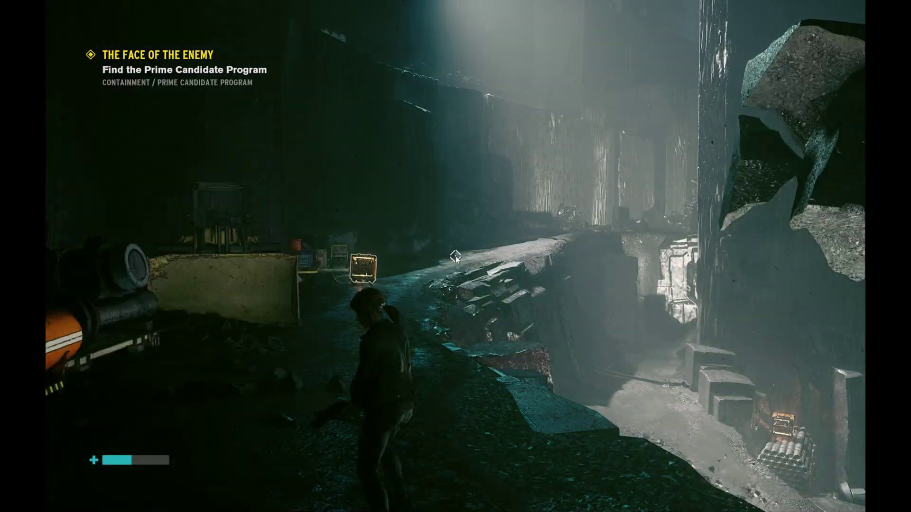
Open the quick settings overlay over the game and examine its General and Controller options, including controller vibration
{"action": "key", "text": "super+g"}
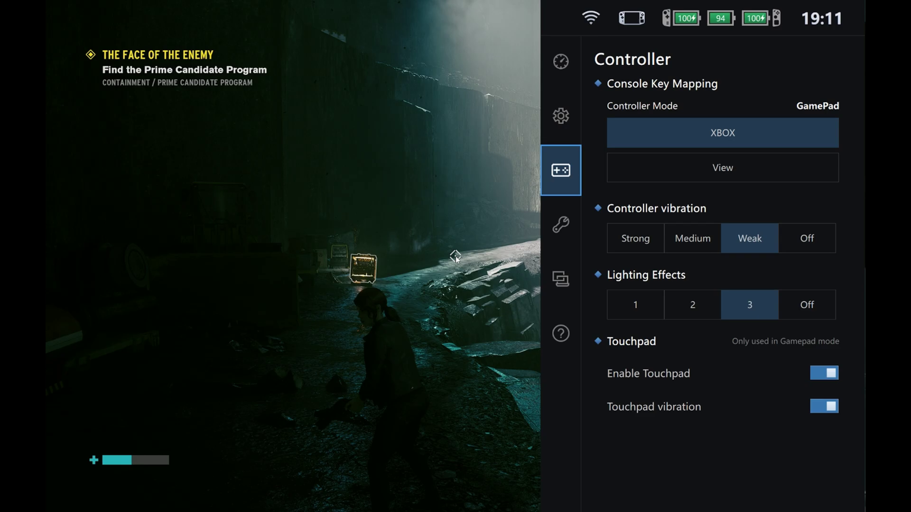
{"action": "key", "text": "Down"}
{"action": "key", "text": "Up"}
{"action": "key", "text": "Up"}
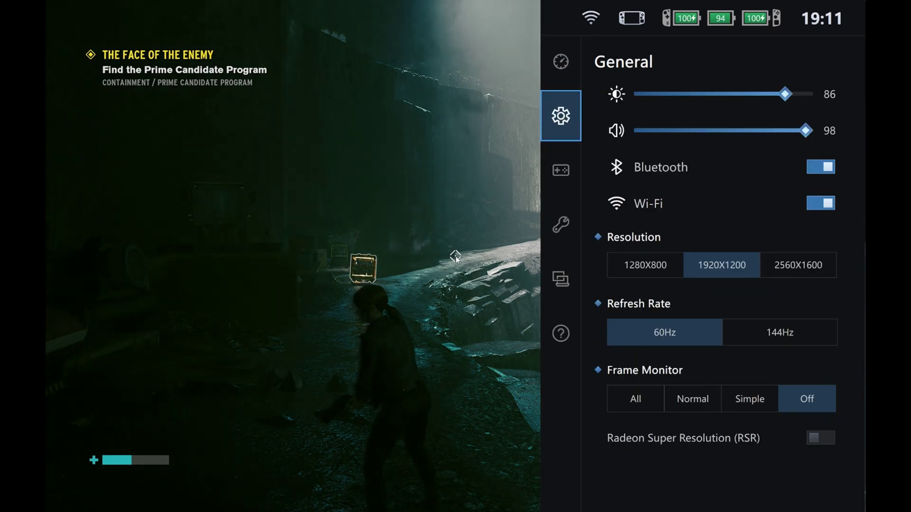
{"action": "key", "text": "Down"}
{"action": "key", "text": "Right"}
{"action": "key", "text": "Down"}
{"action": "key", "text": "Down"}
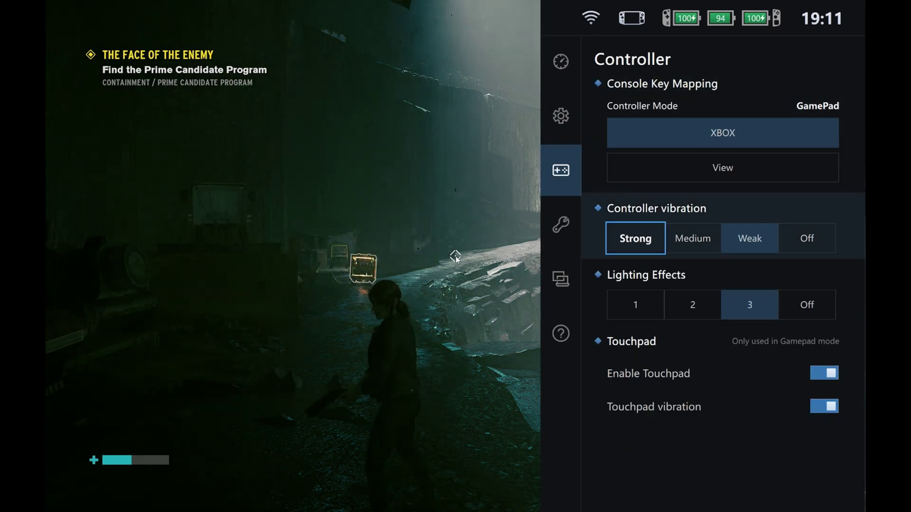
{"action": "key", "text": "Up"}
{"action": "key", "text": "Up"}
{"action": "key", "text": "Left"}
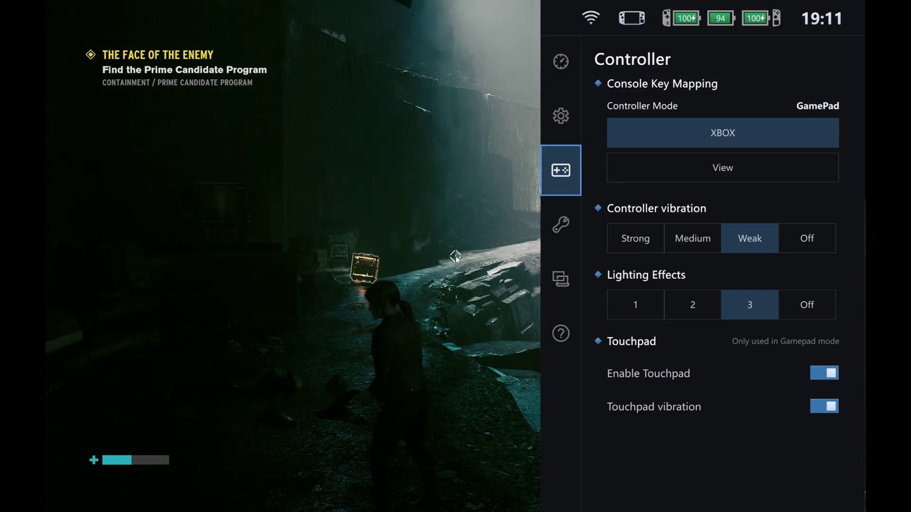
Review the remaining quick settings pages, including Productivity Mode, and return to the General page
{"action": "key", "text": "Up"}
{"action": "key", "text": "Up"}
{"action": "key", "text": "Down"}
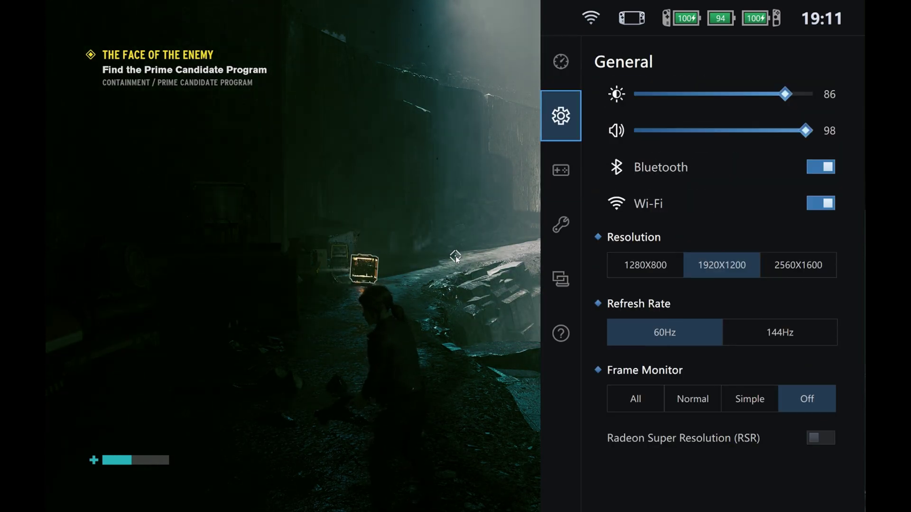
{"action": "key", "text": "Down"}
{"action": "key", "text": "Down"}
{"action": "key", "text": "Down"}
{"action": "key", "text": "Down"}
{"action": "key", "text": "Up"}
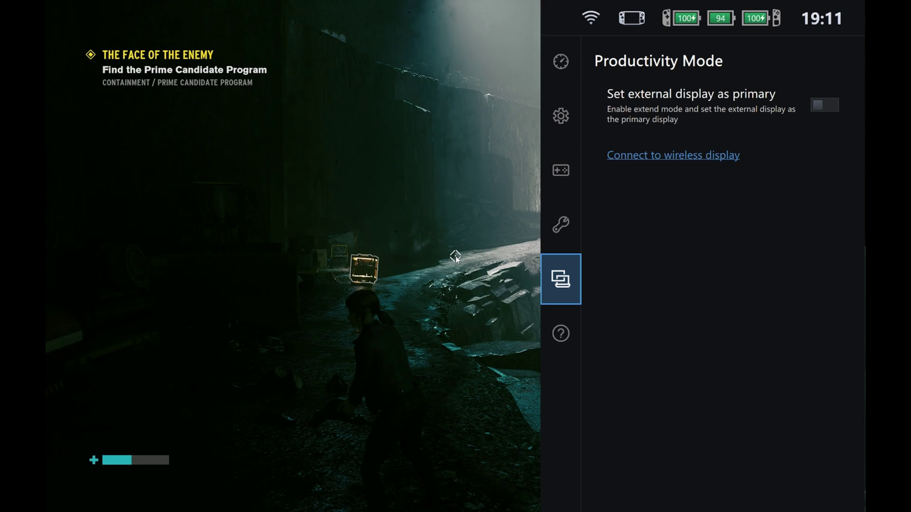
{"action": "key", "text": "Up"}
{"action": "key", "text": "Up"}
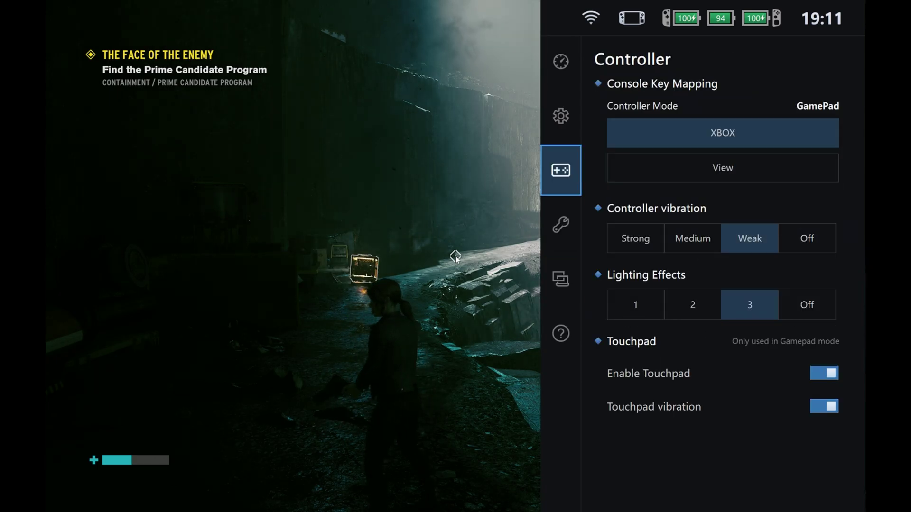
{"action": "key", "text": "Up"}
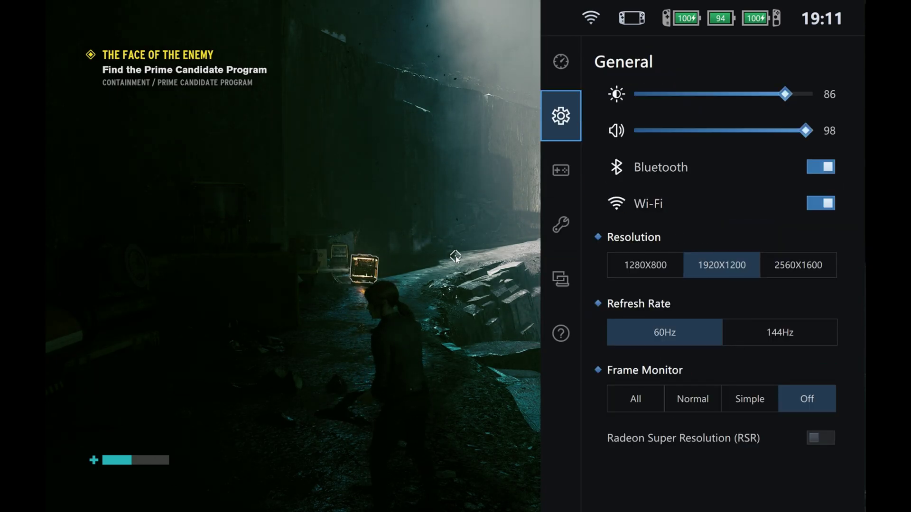
Close the running game using the shortcut in System Quick Settings
{"action": "key", "text": "Down"}
{"action": "key", "text": "Down"}
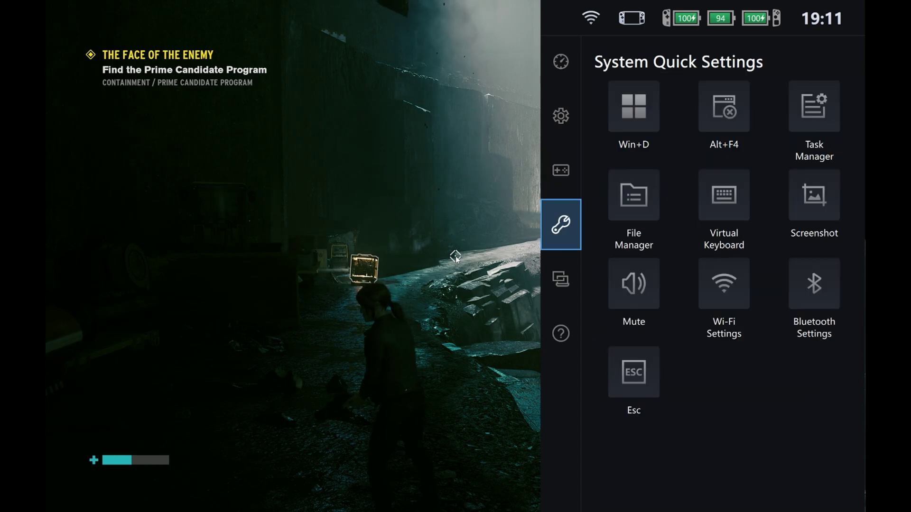
{"action": "key", "text": "Right"}
{"action": "key", "text": "Right"}
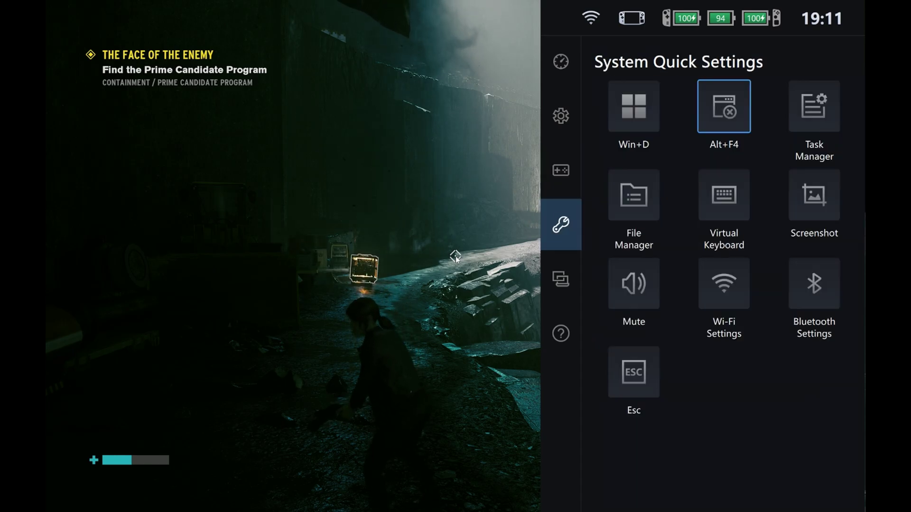
{"action": "key", "text": "Return"}
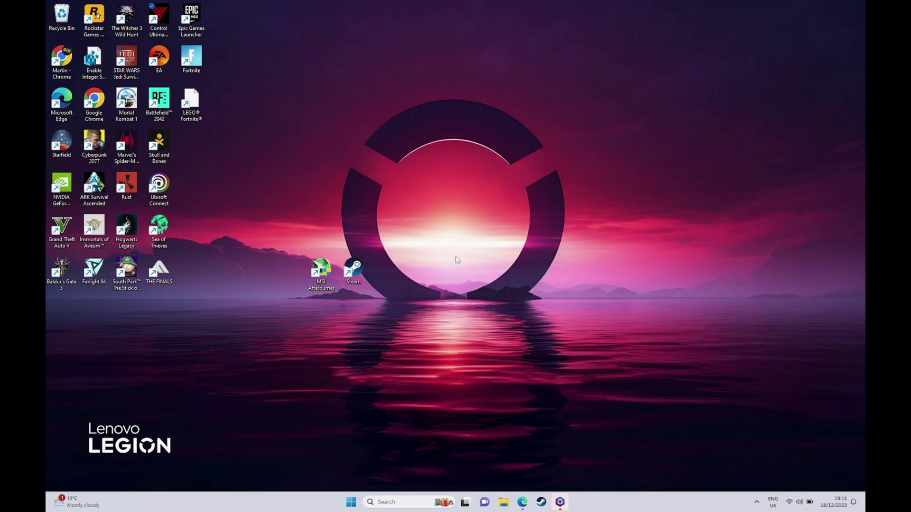
Open the Xbox Game Bar from the desktop and expand its compact bar to the full widget view
{"action": "key", "text": "super+g"}
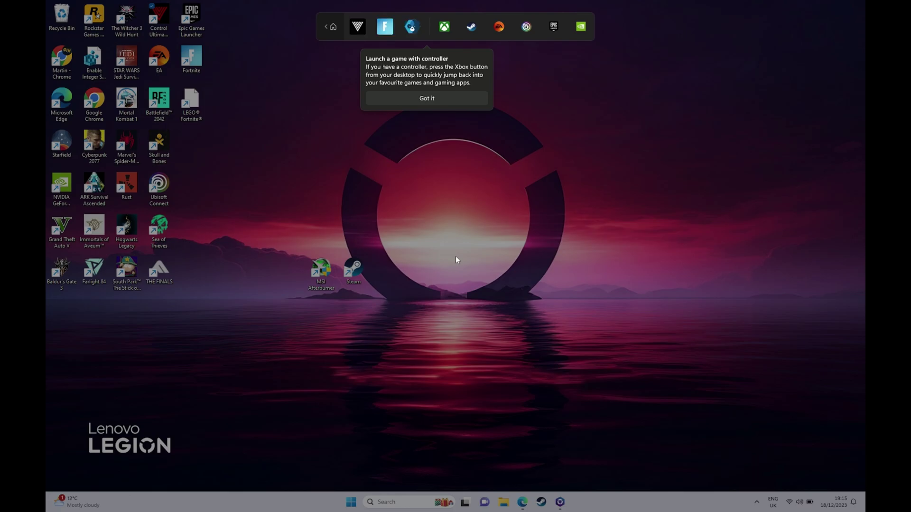
{"action": "key", "text": "Right"}
{"action": "key", "text": "Right"}
{"action": "key", "text": "Left"}
{"action": "key", "text": "super+g"}
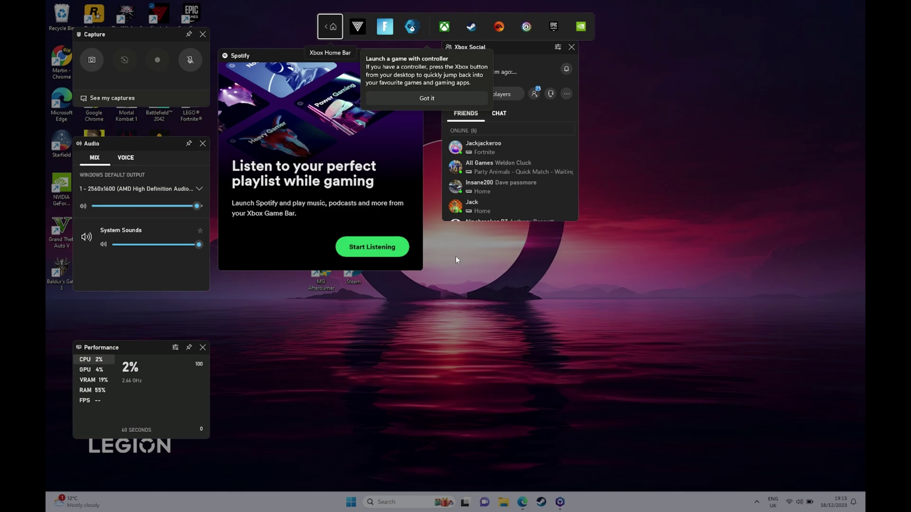
{"action": "key", "text": "Escape"}
{"action": "key", "text": "super+g"}
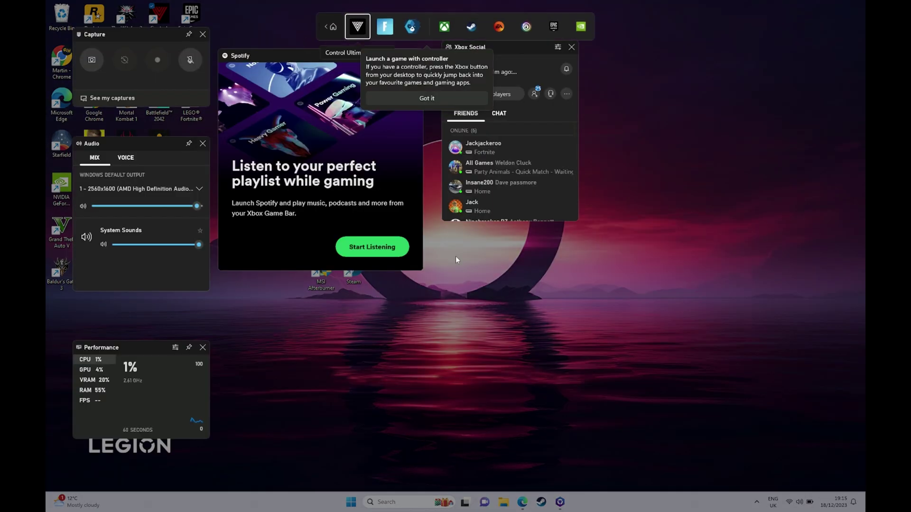
Look through the game and launcher shortcuts in the Xbox Game Bar, then close it
{"action": "key", "text": "Right"}
{"action": "key", "text": "Right"}
{"action": "key", "text": "Right"}
{"action": "key", "text": "Right"}
{"action": "key", "text": "Right"}
{"action": "key", "text": "Right"}
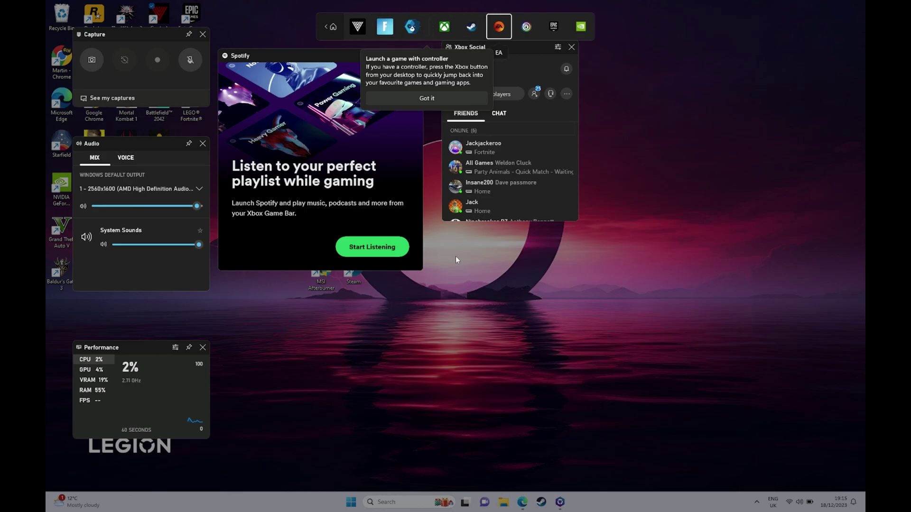
{"action": "key", "text": "Left"}
{"action": "key", "text": "Left"}
{"action": "key", "text": "Left"}
{"action": "key", "text": "Left"}
{"action": "key", "text": "Left"}
{"action": "key", "text": "Left"}
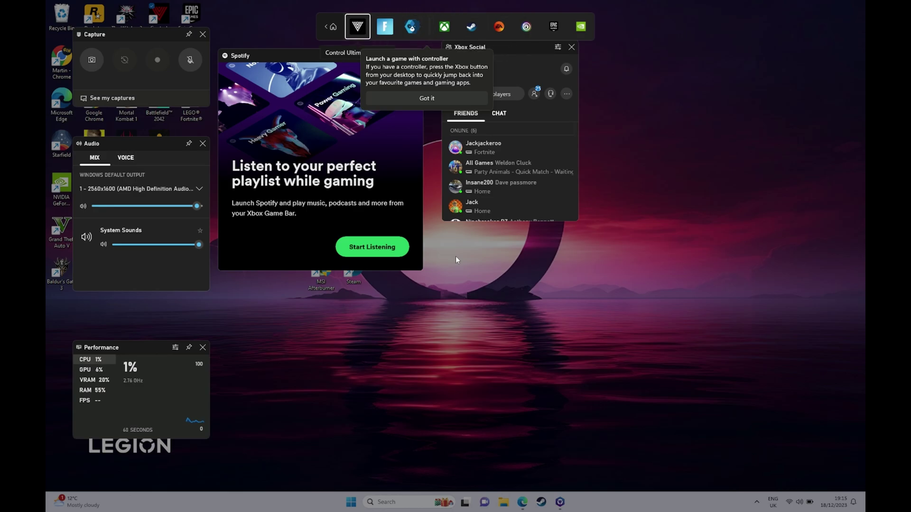
{"action": "key", "text": "Right"}
{"action": "key", "text": "Right"}
{"action": "key", "text": "Right"}
{"action": "key", "text": "Right"}
{"action": "key", "text": "Right"}
{"action": "key", "text": "Right"}
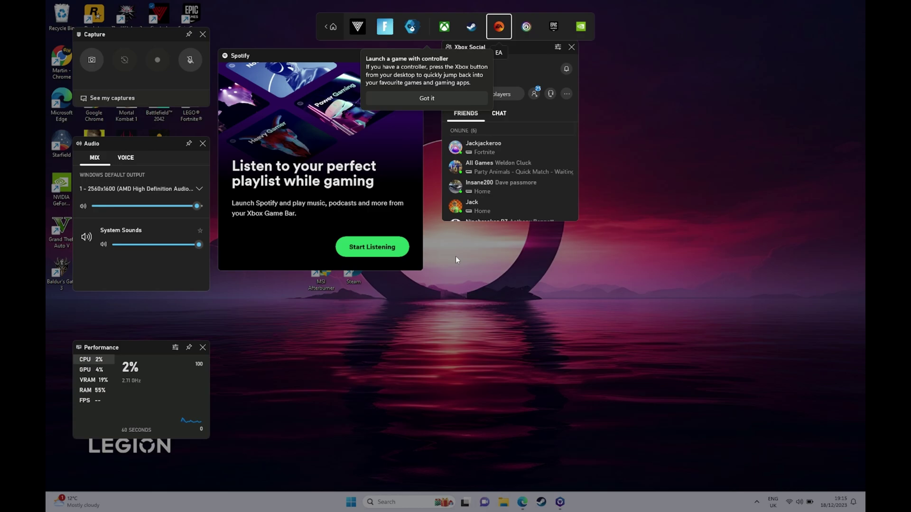
{"action": "key", "text": "Left"}
{"action": "key", "text": "Left"}
{"action": "key", "text": "Left"}
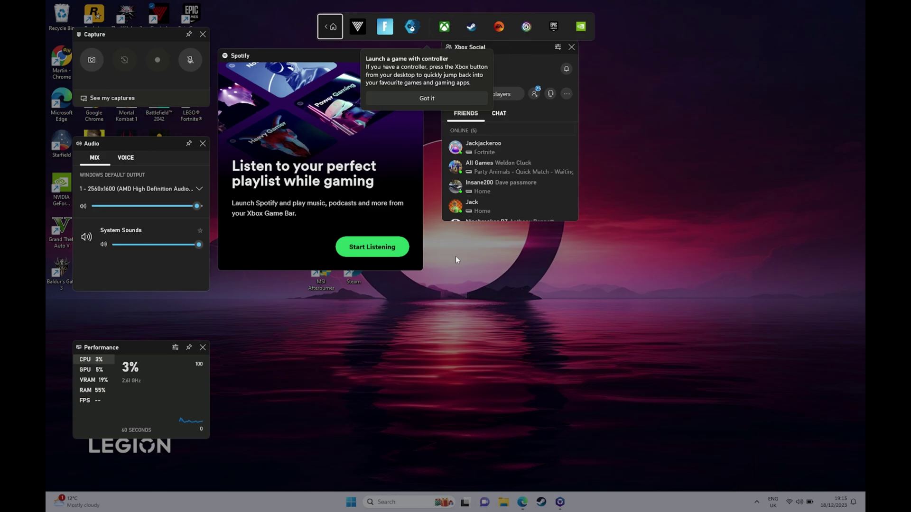
{"action": "key", "text": "Escape"}
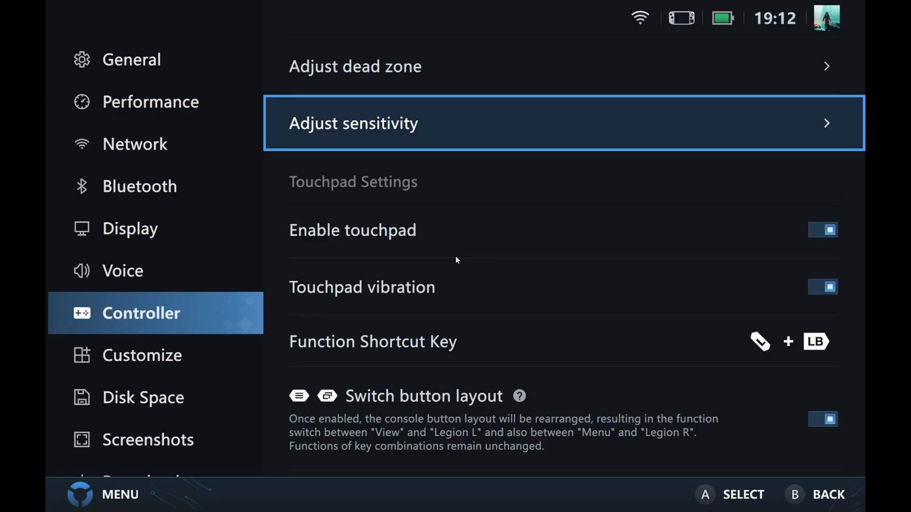
View the explanation of the Switch button layout option in the Legion Space Controller settings, then close it
{"action": "key", "text": "Down"}
{"action": "key", "text": "Down"}
{"action": "key", "text": "Down"}
{"action": "key", "text": "Down"}
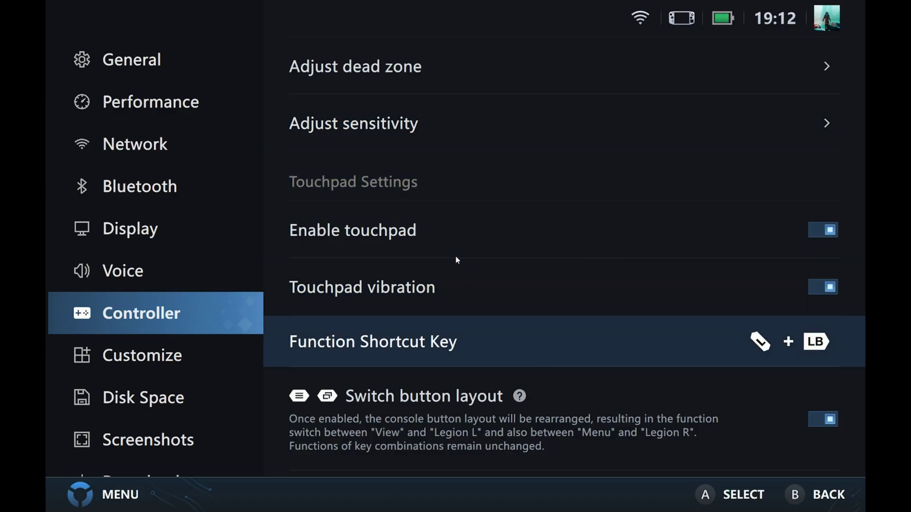
{"action": "key", "text": "Left"}
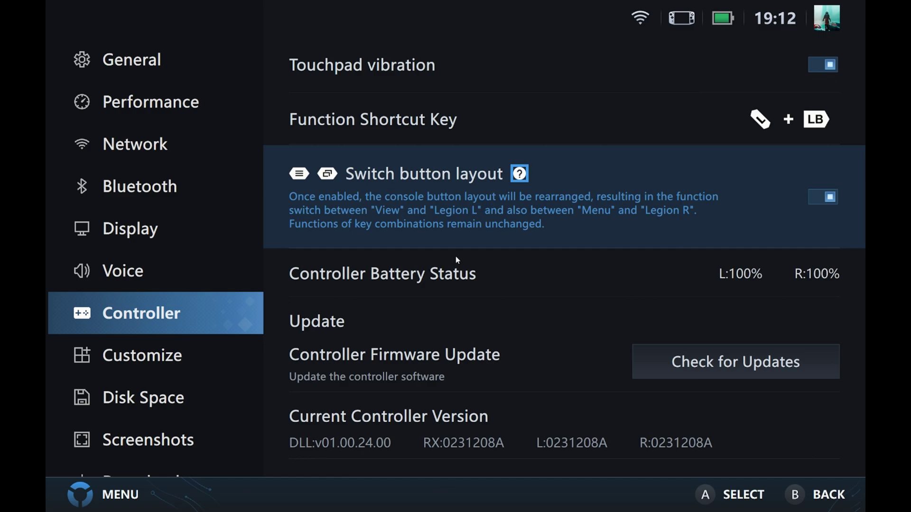
{"action": "key", "text": "Return"}
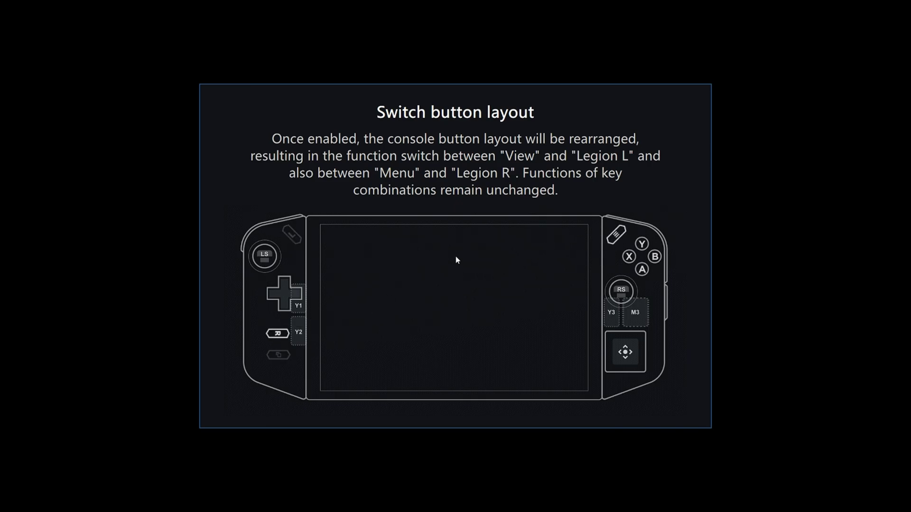
{"action": "key", "text": "Escape"}
Check the current controller version in the Controller settings
{"action": "key", "text": "Right"}
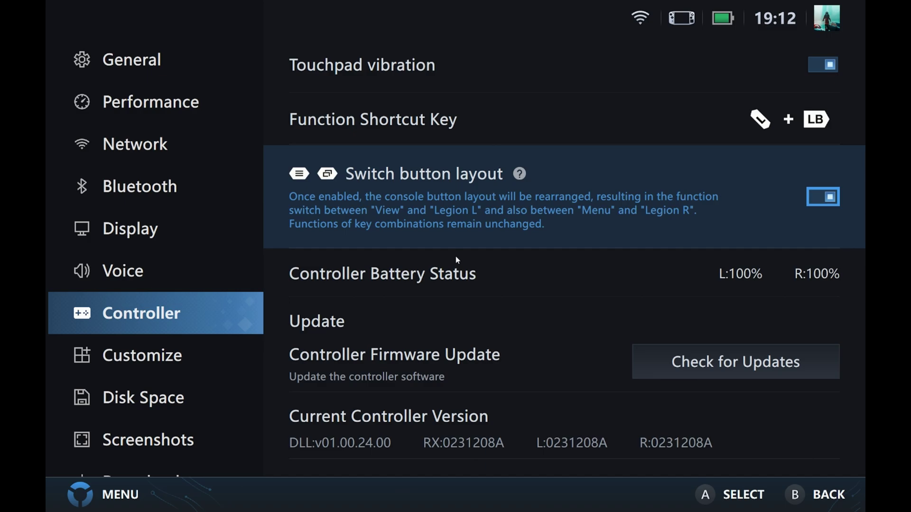
{"action": "key", "text": "Down"}
{"action": "key", "text": "Down"}
{"action": "key", "text": "Down"}
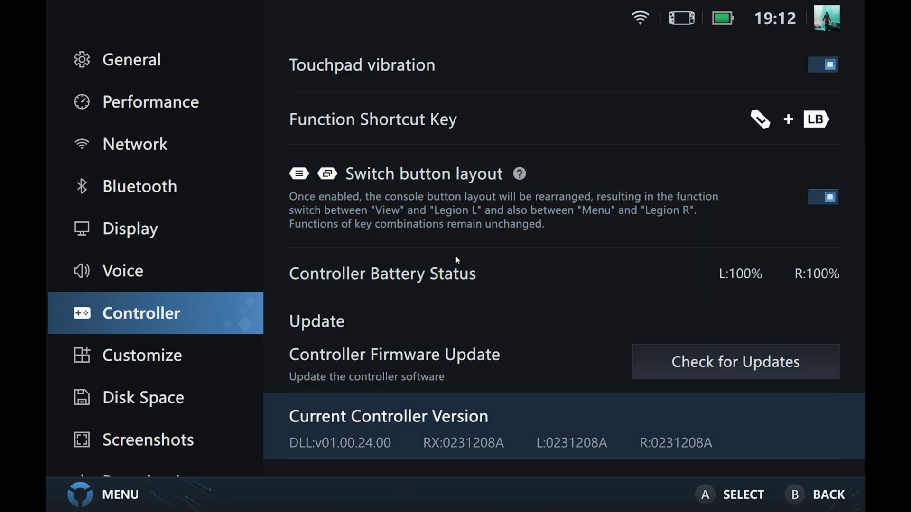
Look through the Controller settings for button layout, touchpad, function shortcut key and joystick adjustment options
{"action": "key", "text": "Up"}
{"action": "key", "text": "Up"}
{"action": "key", "text": "Up"}
{"action": "key", "text": "Up"}
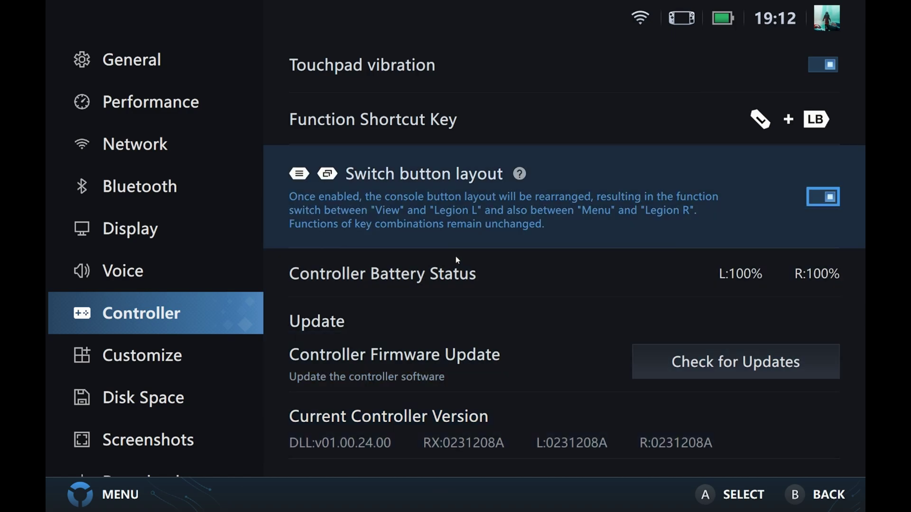
{"action": "key", "text": "Up"}
{"action": "key", "text": "Up"}
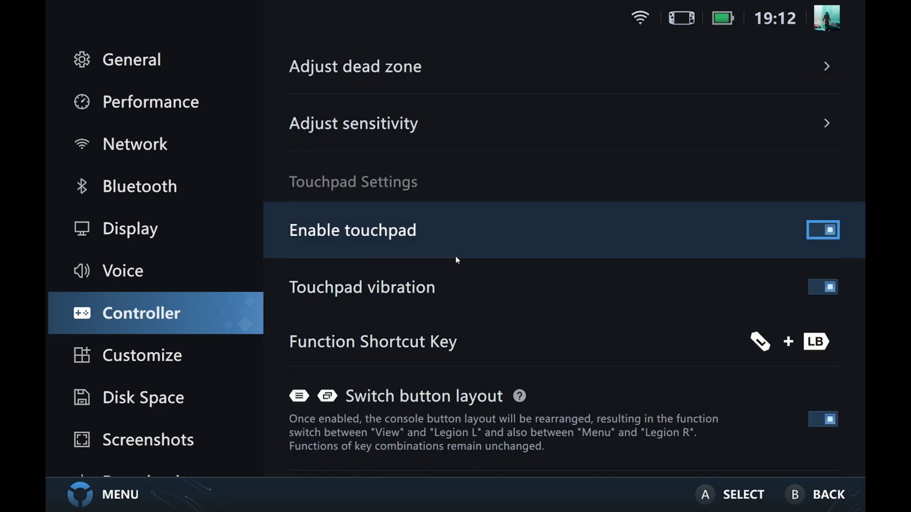
{"action": "key", "text": "Down"}
{"action": "key", "text": "Down"}
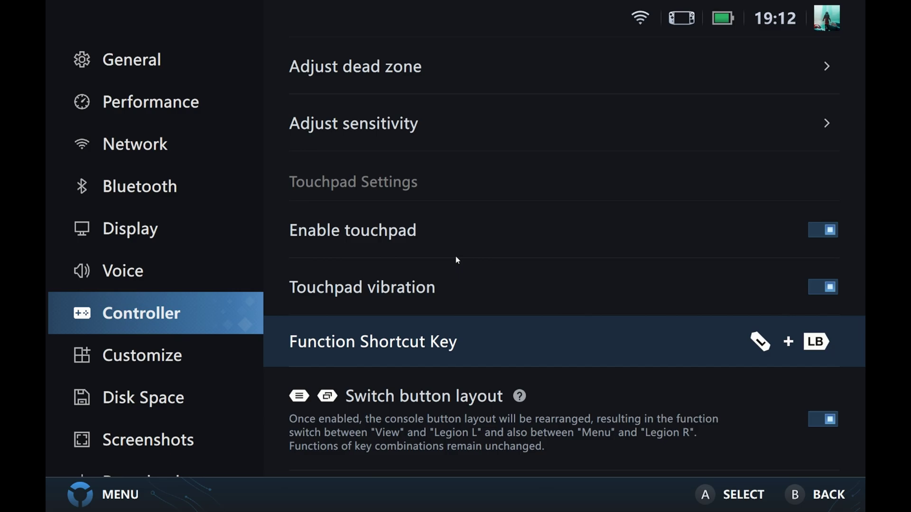
{"action": "key", "text": "Up"}
{"action": "key", "text": "Up"}
{"action": "key", "text": "Up"}
{"action": "key", "text": "Up"}
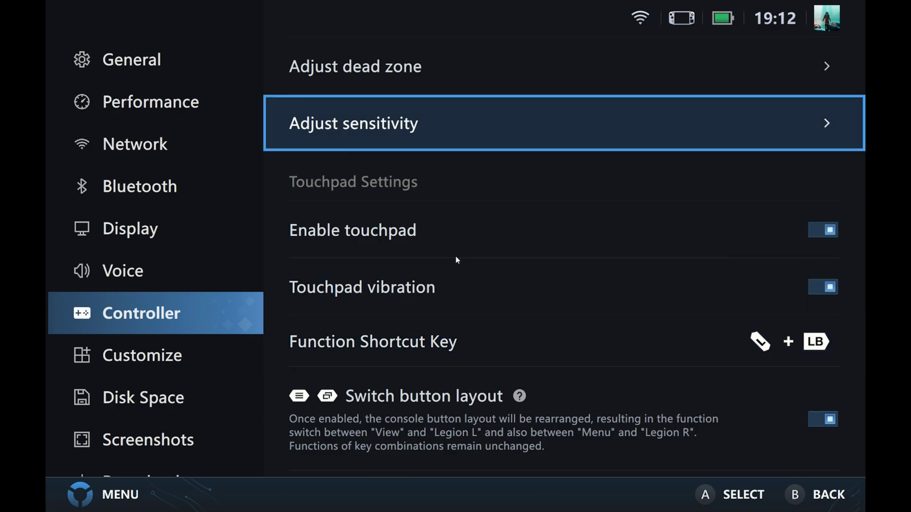
Open the joystick dead zone adjustment, try out the stick controls there, then return to the Controller settings
{"action": "key", "text": "Return"}
{"action": "key", "text": "Escape"}
{"action": "key", "text": "Up"}
{"action": "key", "text": "Return"}
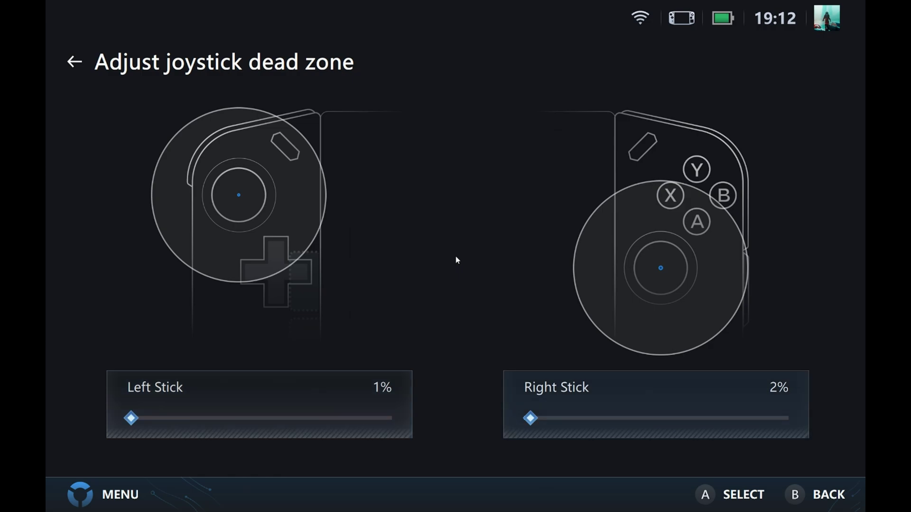
{"action": "key", "text": "Right"}
{"action": "key", "text": "Right"}
{"action": "key", "text": "Right"}
{"action": "key", "text": "Right"}
{"action": "key", "text": "Right"}
{"action": "key", "text": "Right"}
{"action": "key", "text": "Right"}
{"action": "key", "text": "Right"}
{"action": "key", "text": "Left"}
{"action": "key", "text": "Left"}
{"action": "key", "text": "Left"}
{"action": "key", "text": "Left"}
{"action": "key", "text": "Left"}
{"action": "key", "text": "Left"}
{"action": "key", "text": "Left"}
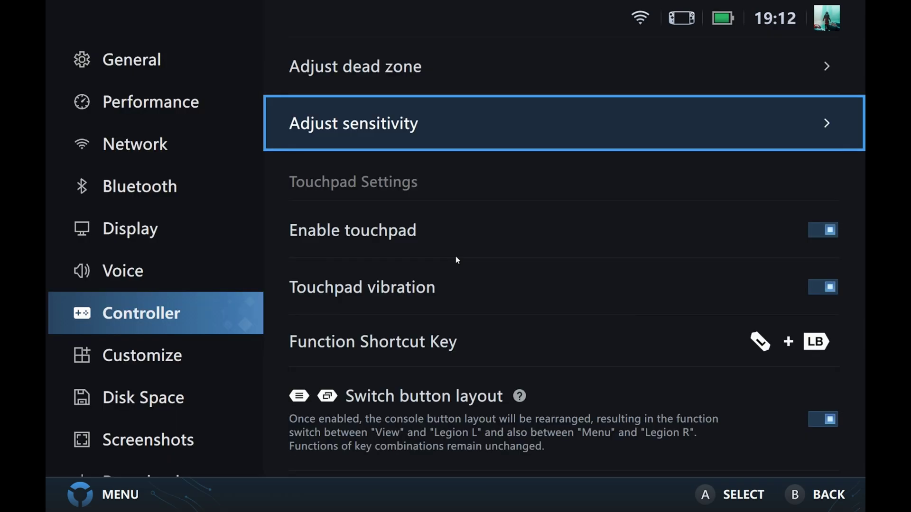
Open the joystick sensitivity adjustment and view the curve points for the left and right sticks
{"action": "key", "text": "Return"}
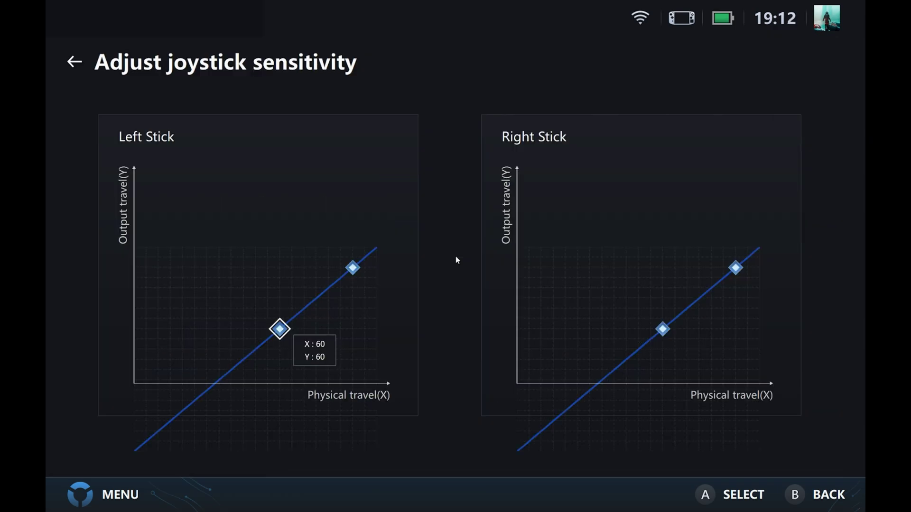
{"action": "key", "text": "Right"}
{"action": "key", "text": "Right"}
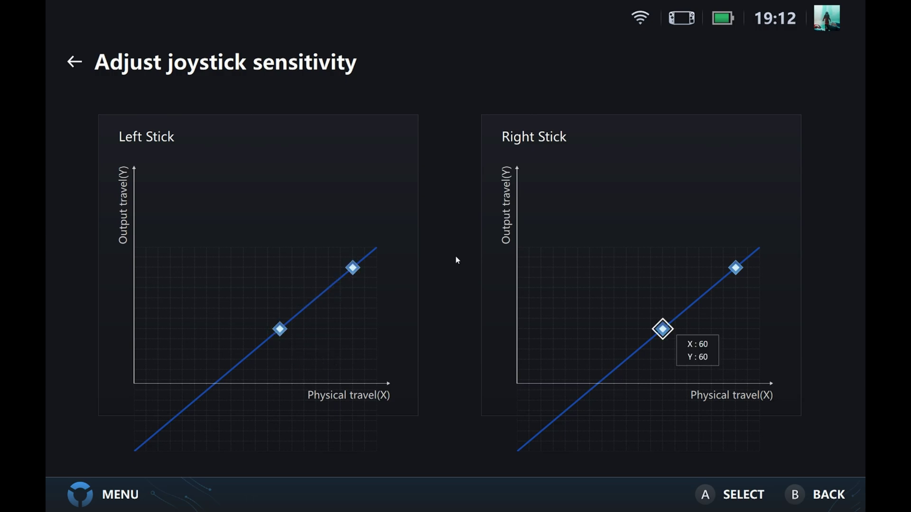
{"action": "key", "text": "Left"}
{"action": "key", "text": "Left"}
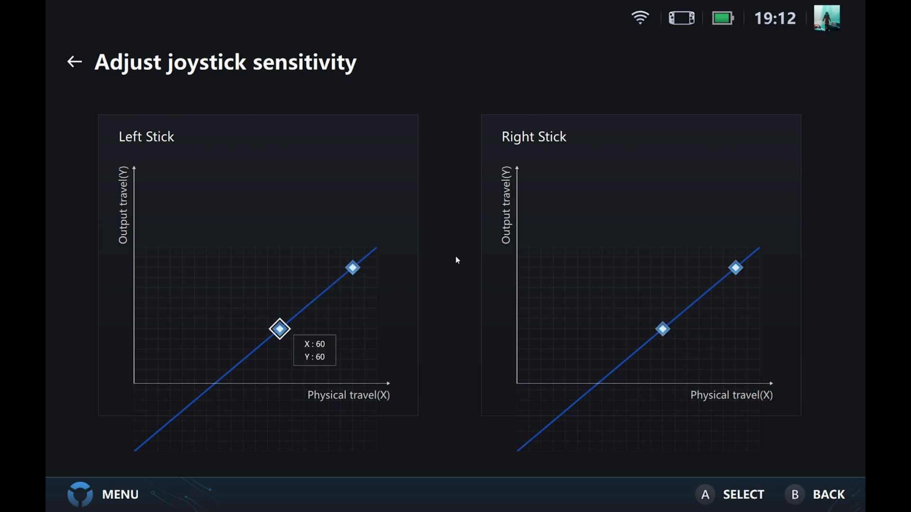
Move the left stick's lower sensitivity curve point to X 65, Y 55, then leave the sensitivity adjustment
{"action": "key", "text": "Up"}
{"action": "key", "text": "Down"}
{"action": "key", "text": "Right"}
{"action": "key", "text": "Right"}
{"action": "key", "text": "Left"}
{"action": "key", "text": "Left"}
{"action": "key", "text": "Right"}
{"action": "key", "text": "Down"}
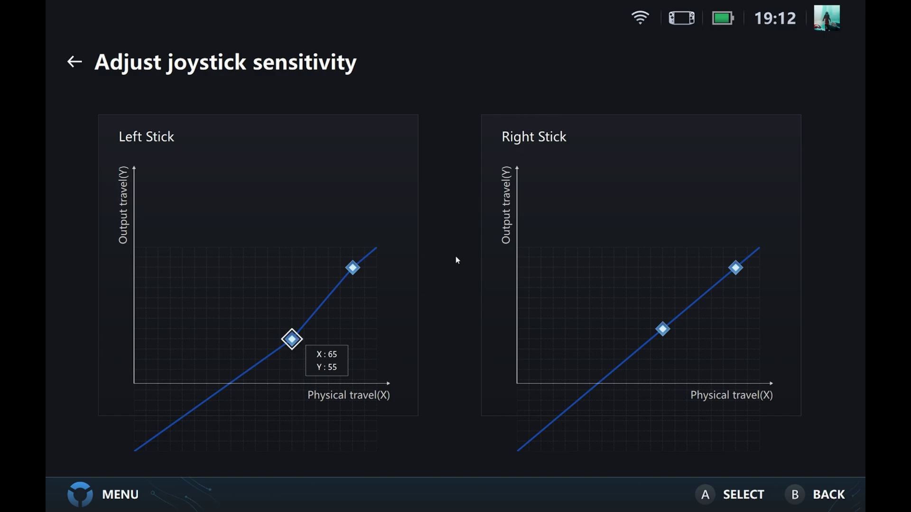
{"action": "key", "text": "Right"}
{"action": "key", "text": "Right"}
{"action": "key", "text": "Left"}
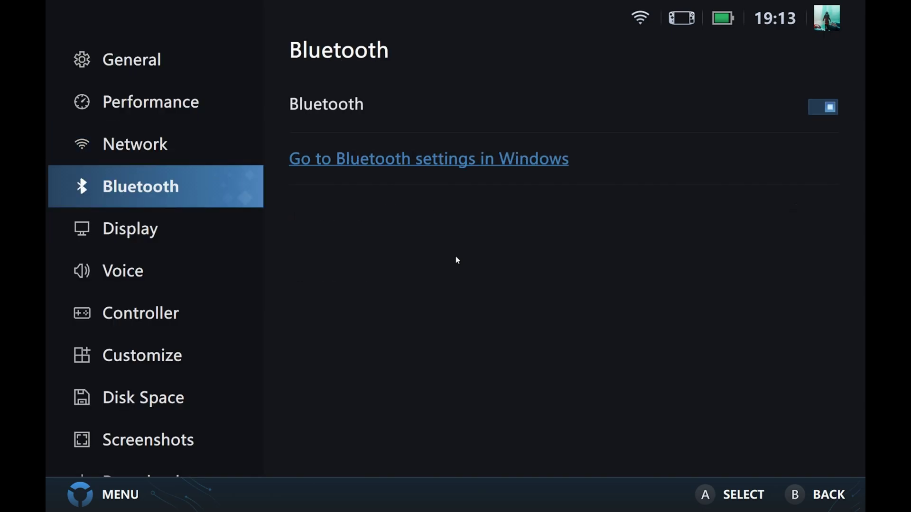
Browse the settings sections from Display down to Disk Space
{"action": "key", "text": "Down"}
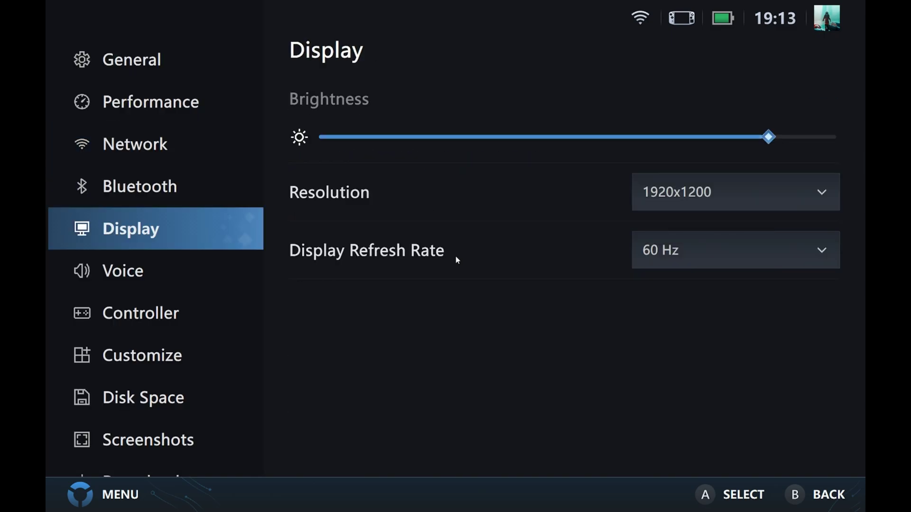
{"action": "key", "text": "Down"}
{"action": "key", "text": "Down"}
{"action": "key", "text": "Down"}
{"action": "key", "text": "Down"}
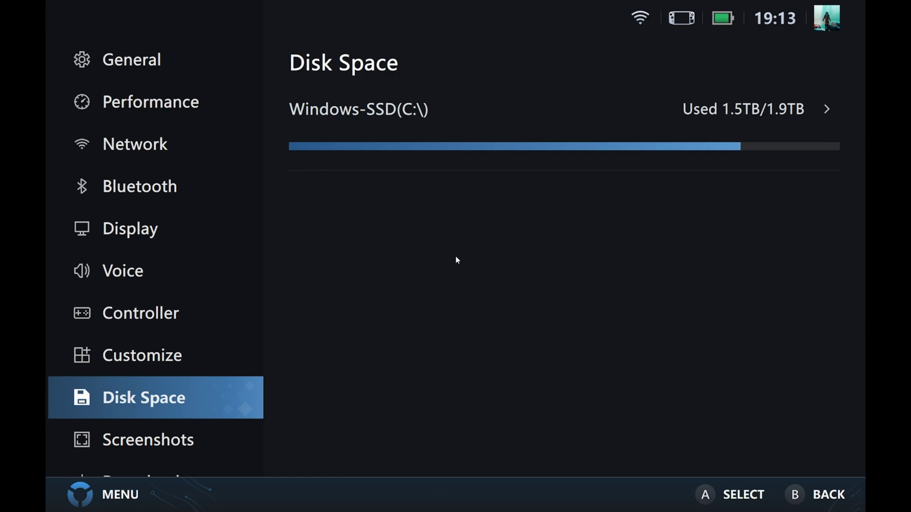
Turn the lighting effects off and back on in the Customize settings
{"action": "key", "text": "Up"}
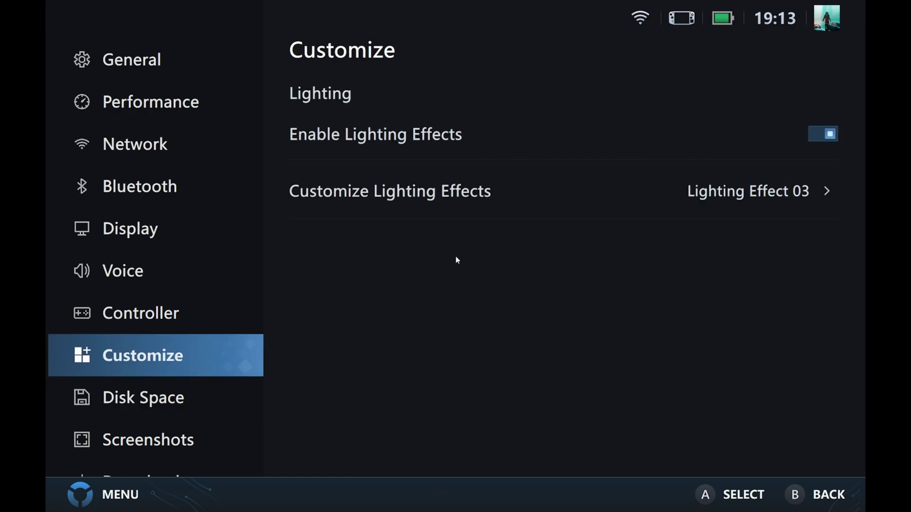
{"action": "key", "text": "Right"}
{"action": "key", "text": "Return"}
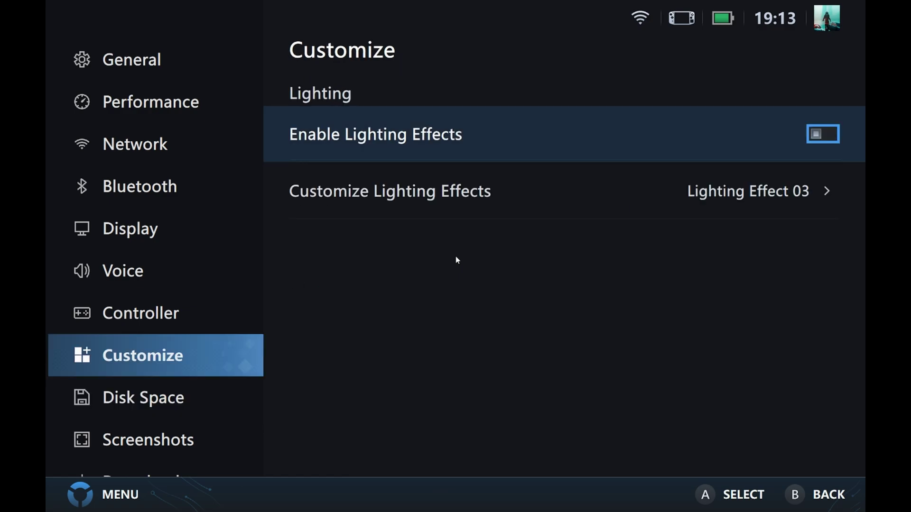
{"action": "key", "text": "Return"}
Open the lighting effects customization and look through the current profile's effect options
{"action": "key", "text": "Down"}
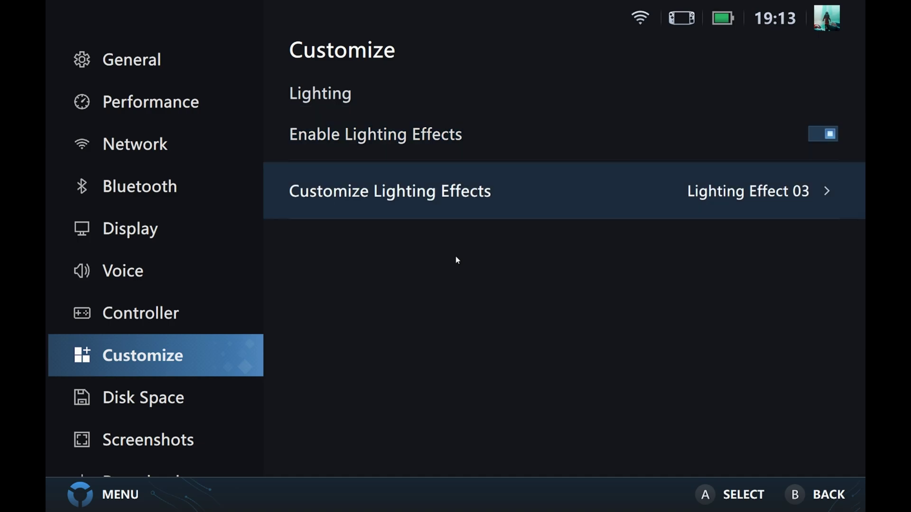
{"action": "key", "text": "Return"}
{"action": "key", "text": "Down"}
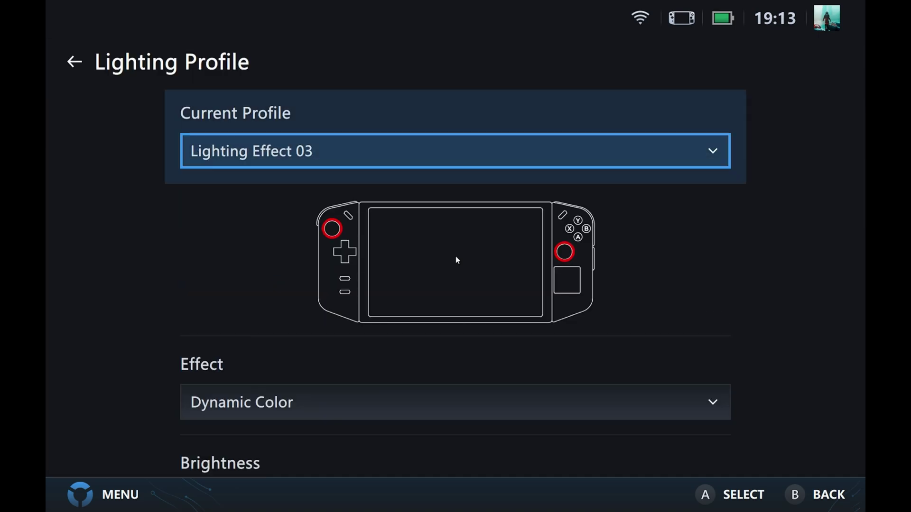
{"action": "key", "text": "Down"}
{"action": "key", "text": "Down"}
{"action": "key", "text": "Down"}
{"action": "key", "text": "Up"}
{"action": "key", "text": "Up"}
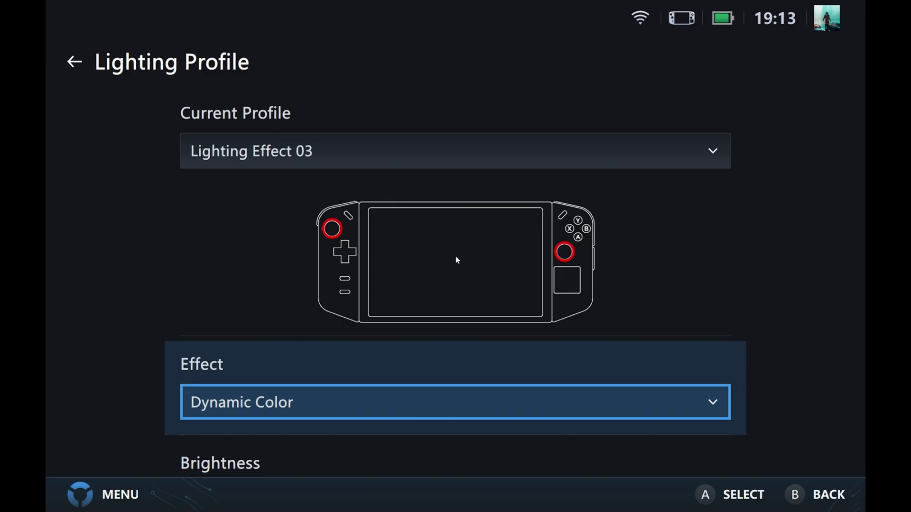
Switch the current lighting profile to Lighting Effect 01
{"action": "key", "text": "Up"}
{"action": "key", "text": "Return"}
{"action": "key", "text": "Up"}
{"action": "key", "text": "Up"}
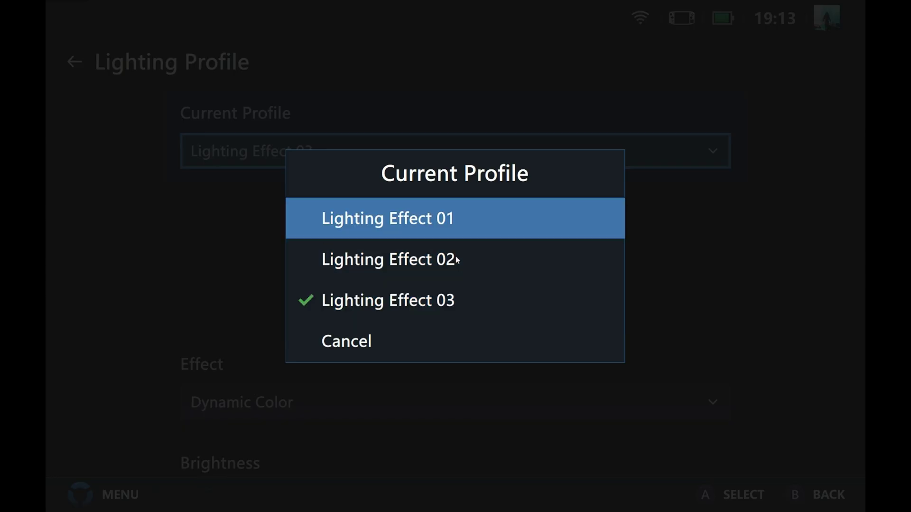
{"action": "key", "text": "Return"}
Review the effect, color and brightness options of the Lighting Effect 01 profile, then return to the Customize settings
{"action": "key", "text": "Down"}
{"action": "key", "text": "Down"}
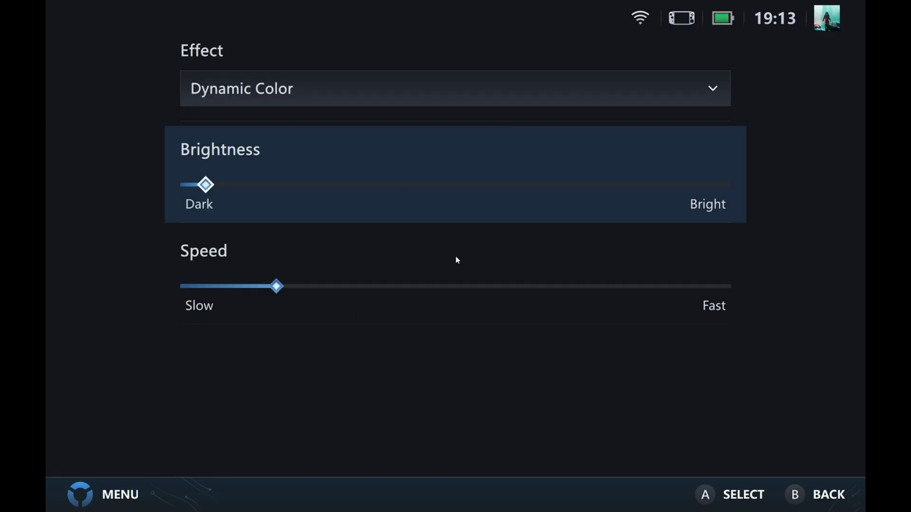
{"action": "key", "text": "Up"}
{"action": "key", "text": "Down"}
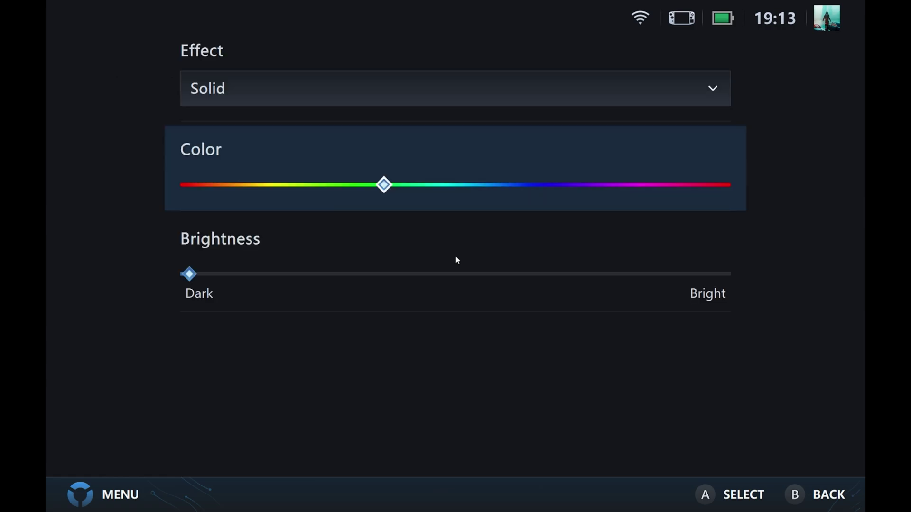
{"action": "key", "text": "Up"}
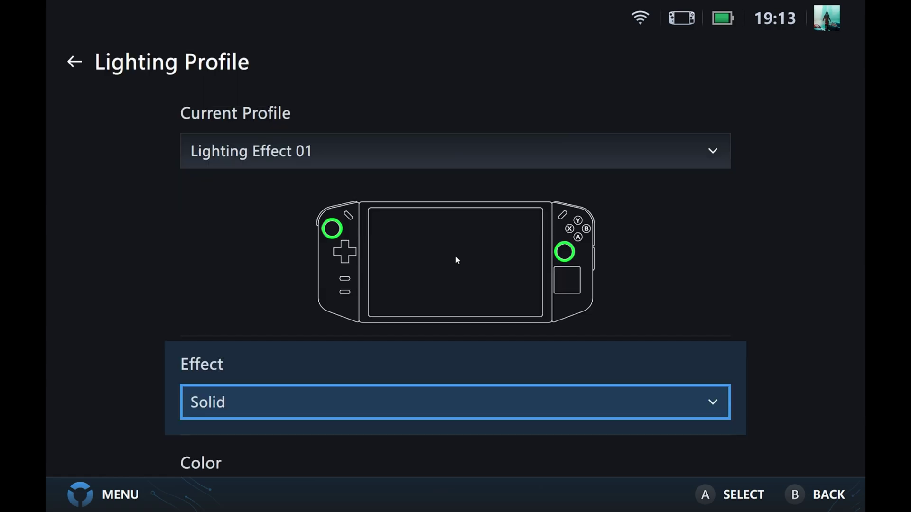
{"action": "key", "text": "Down"}
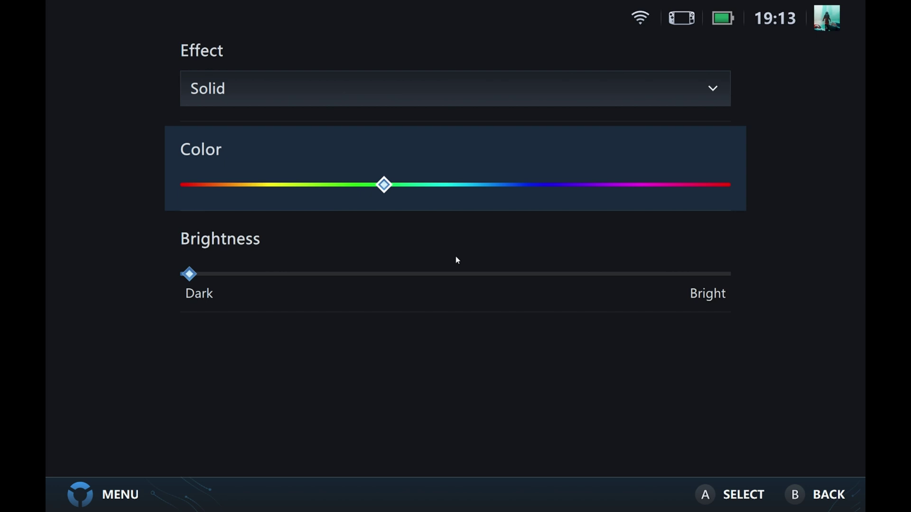
{"action": "key", "text": "Up"}
{"action": "key", "text": "Up"}
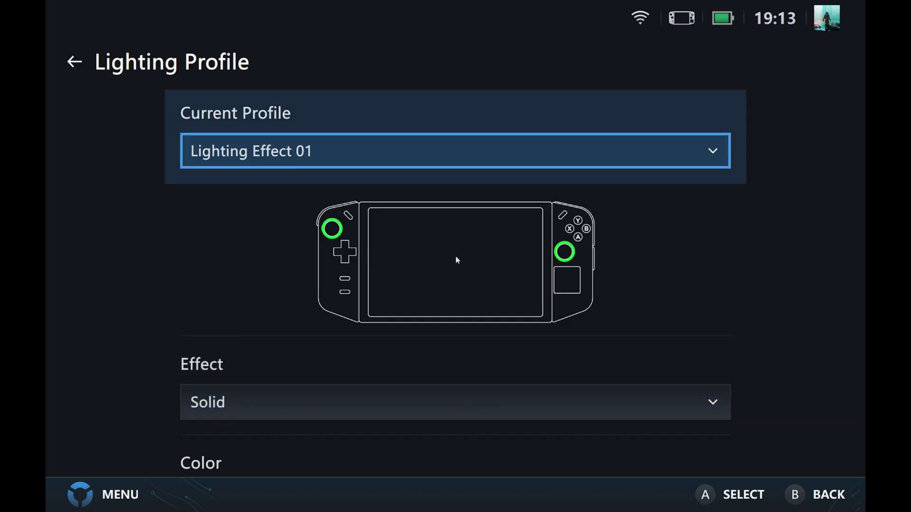
{"action": "key", "text": "Escape"}
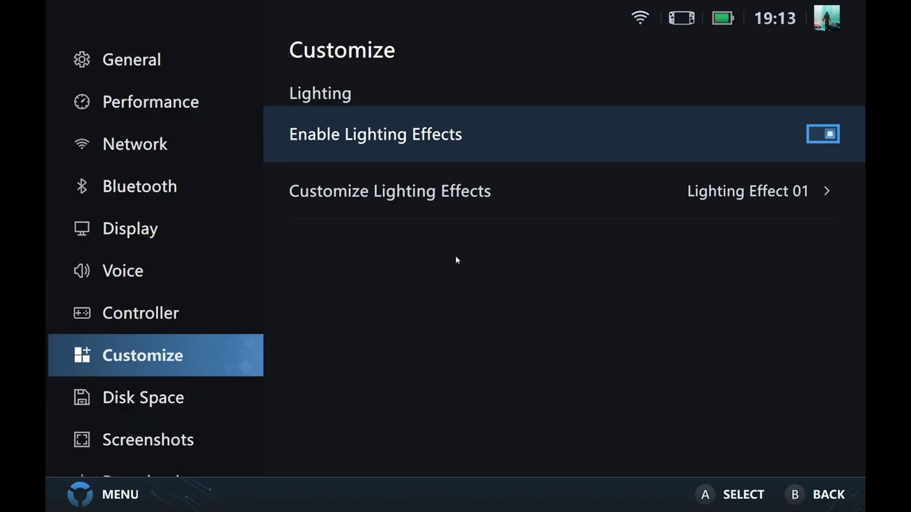
Leave the Customize settings and switch to the running game
{"action": "key", "text": "Down"}
{"action": "key", "text": "Escape"}
{"action": "key", "text": "Down"}
{"action": "key", "text": "alt+Tab"}
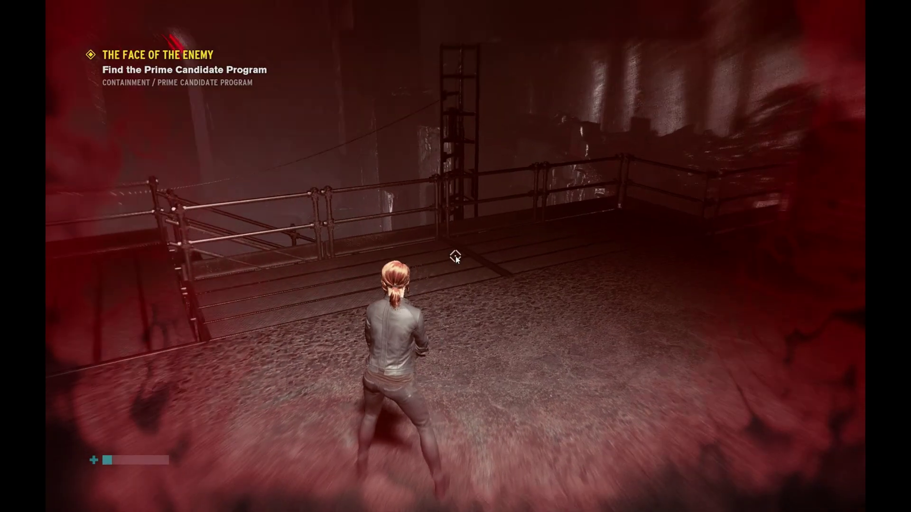
{"action": "key", "text": "w"}
{"action": "key", "text": "s"}
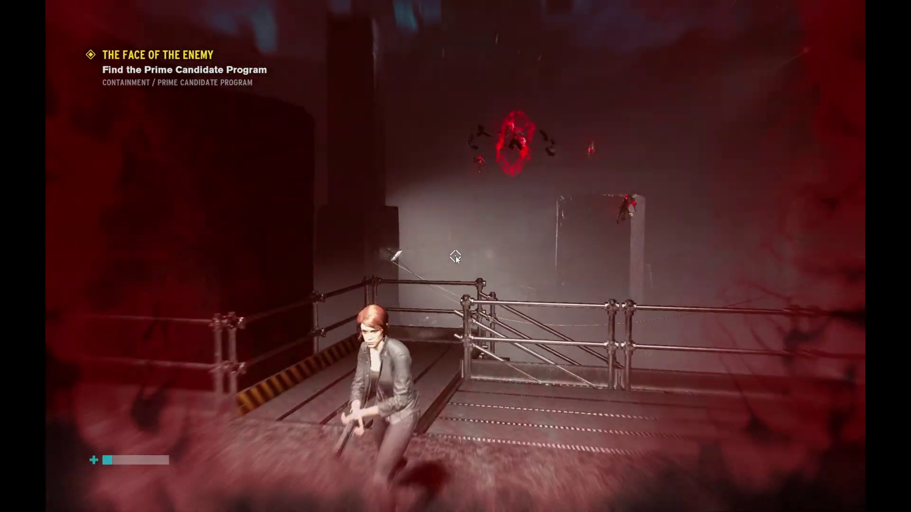
{"action": "key", "text": "e"}
{"action": "key", "text": "e"}
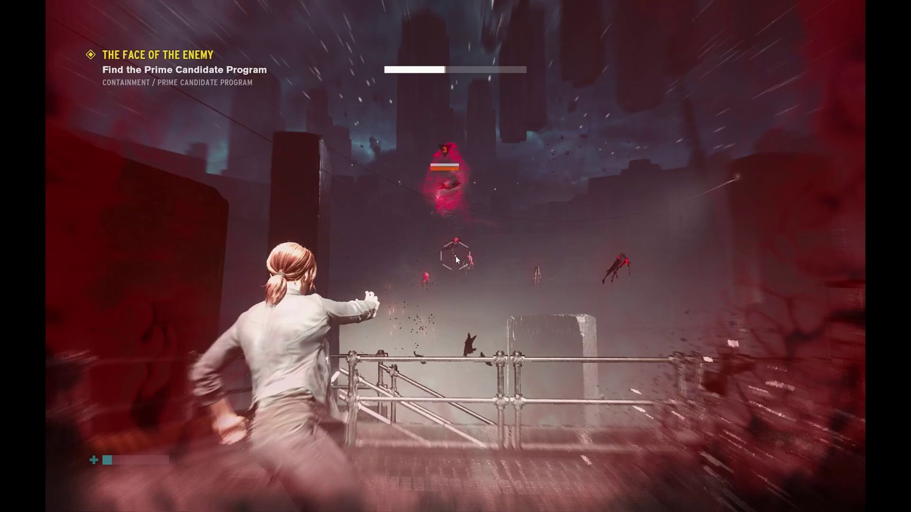
{"action": "key", "text": "a"}
{"action": "key", "text": "e"}
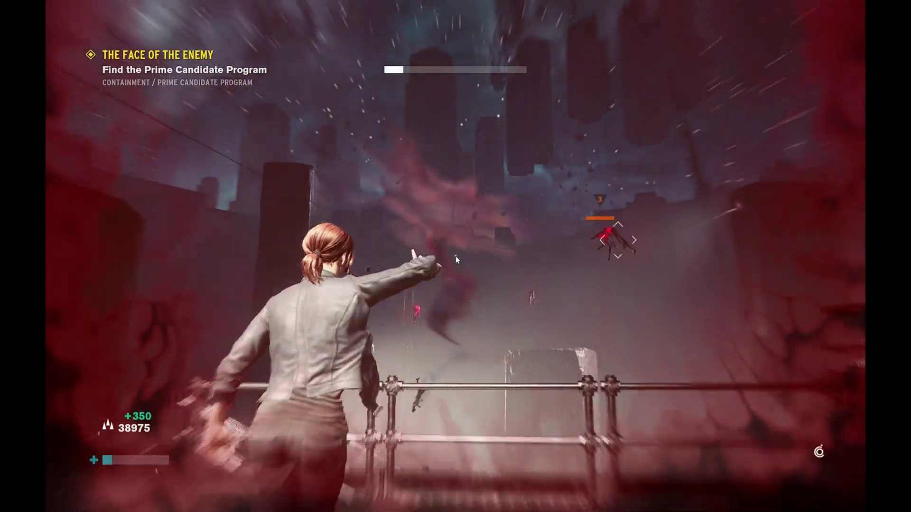
{"action": "key", "text": "e"}
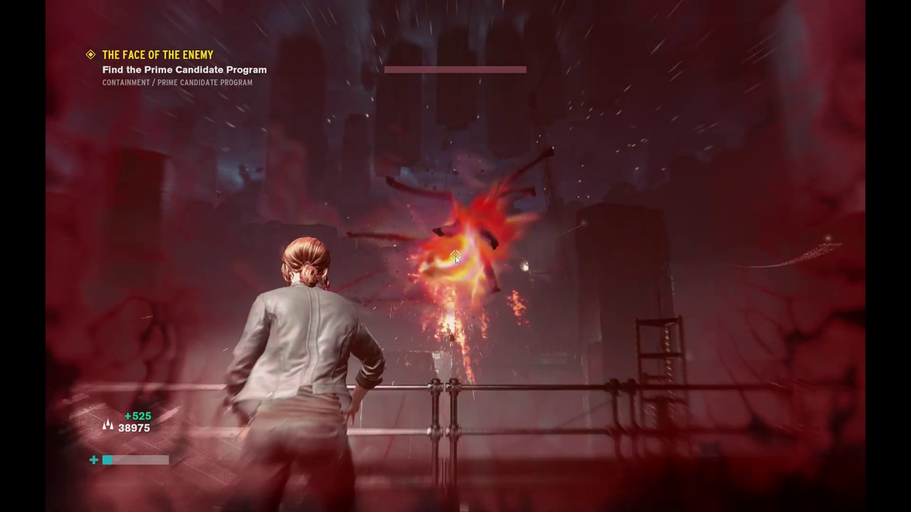
{"action": "key", "text": "a"}
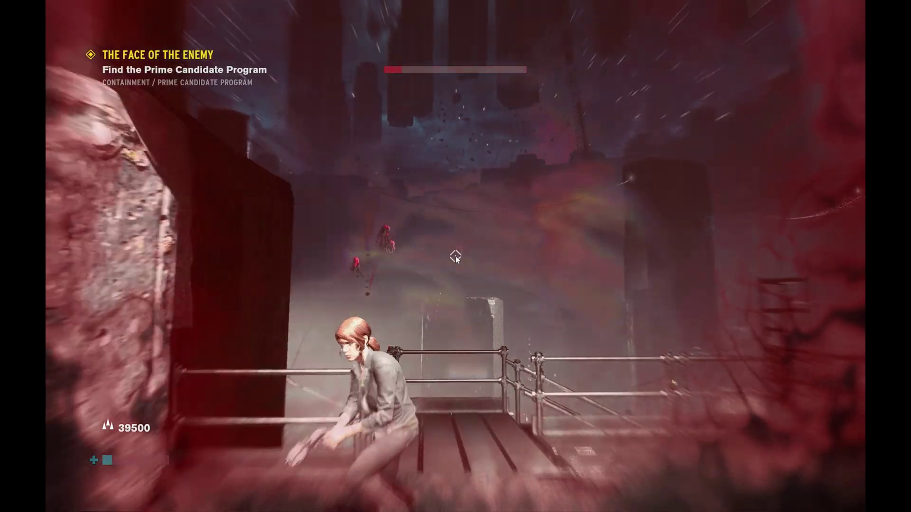
{"action": "right_click", "coordinate": [455, 259]}
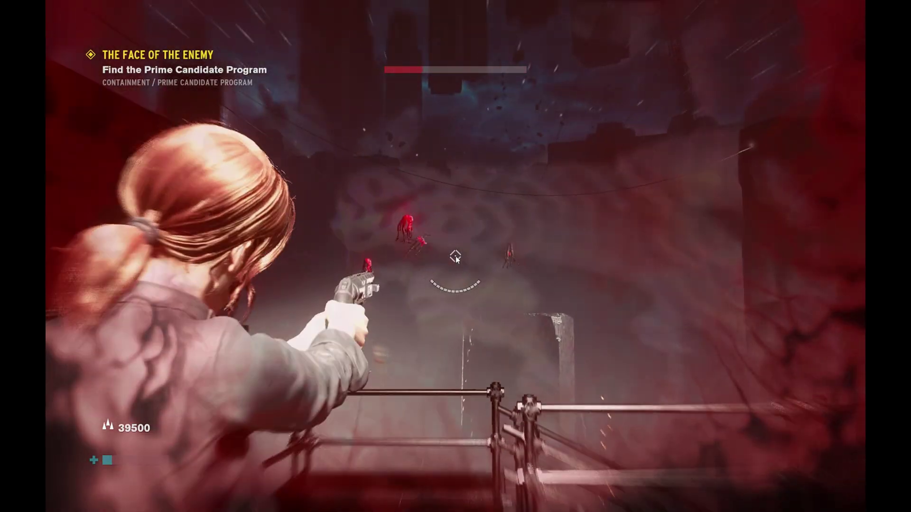
{"action": "key", "text": "d"}
{"action": "left_click", "coordinate": [455, 260]}
{"action": "left_click", "coordinate": [456, 260]}
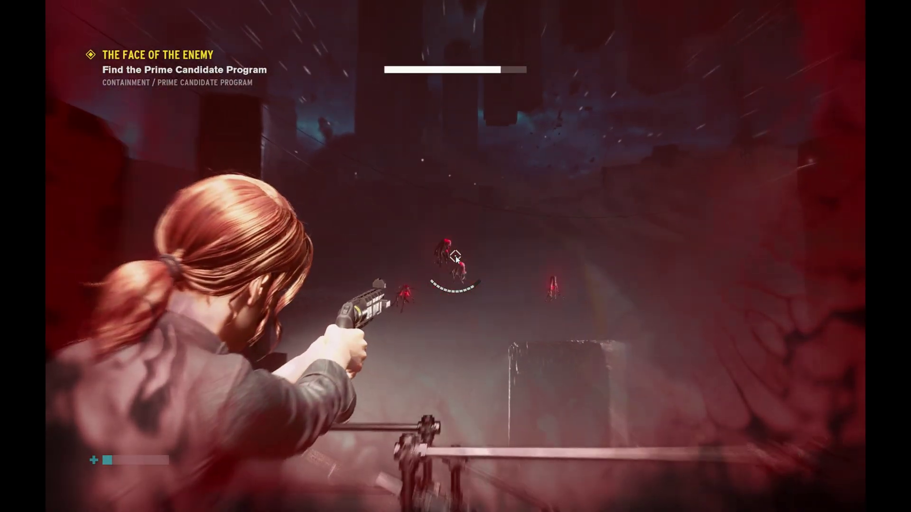
{"action": "left_click", "coordinate": [455, 258]}
{"action": "left_click", "coordinate": [455, 258]}
{"action": "left_click", "coordinate": [455, 258]}
{"action": "left_click", "coordinate": [455, 259]}
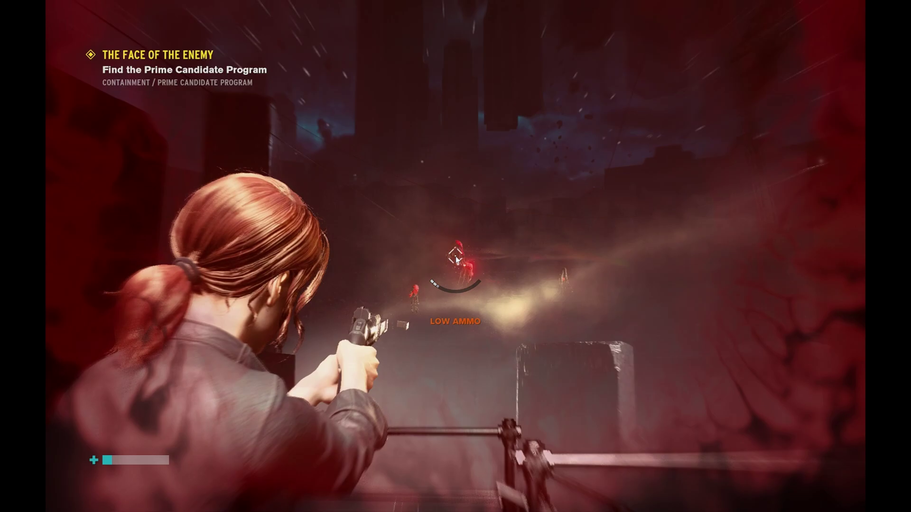
{"action": "left_click", "coordinate": [455, 258]}
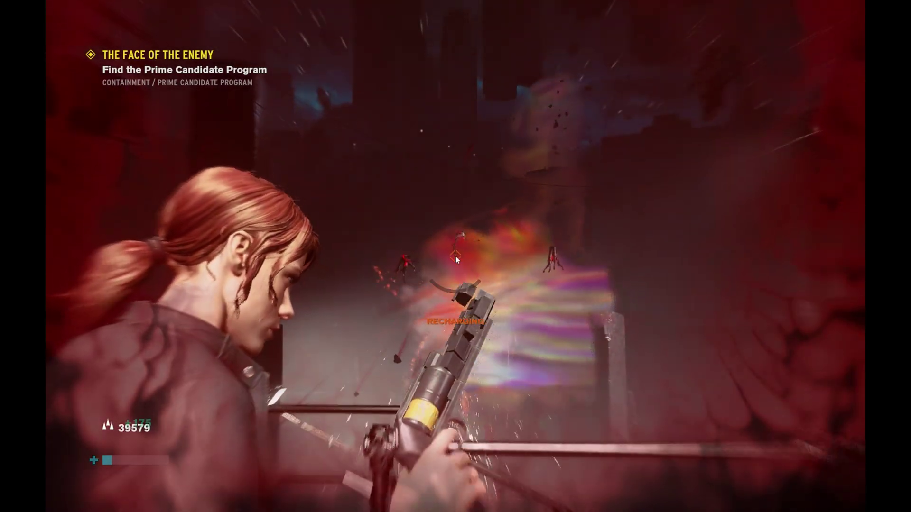